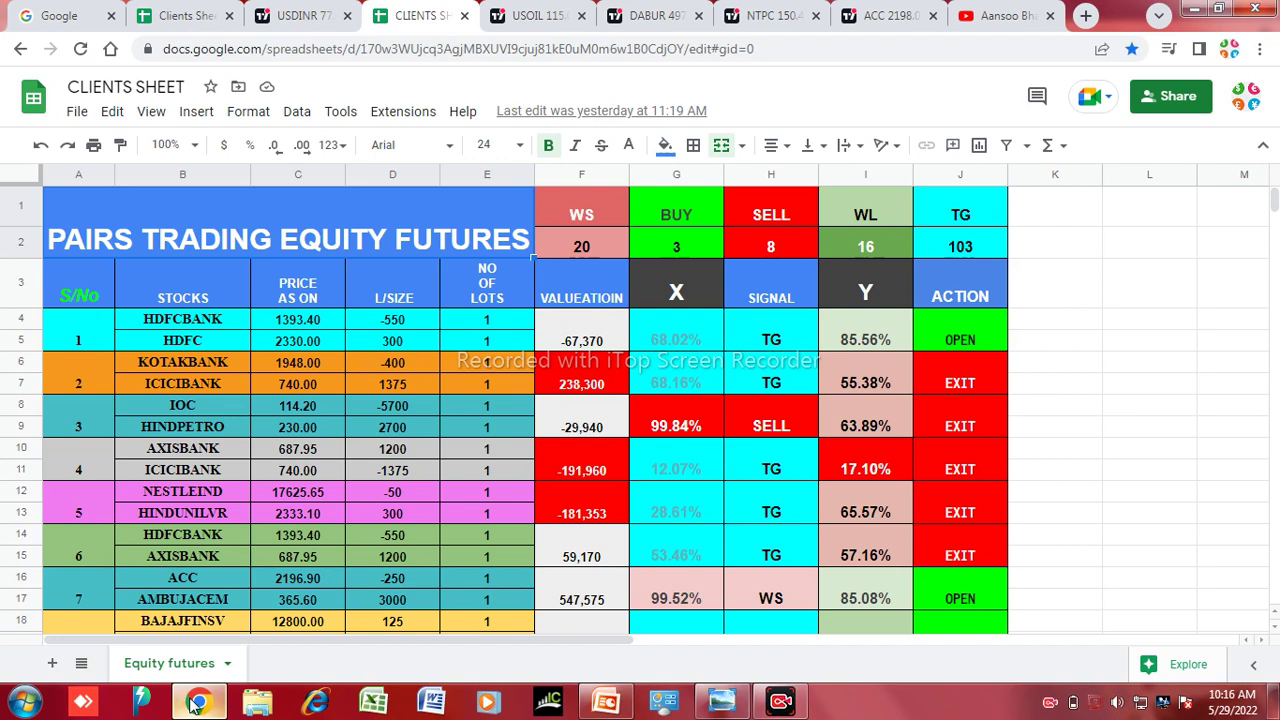
# Load USOIL in the currency pairs chart and remove the GBPINR, EURINR and JPYINR comparison series
pyautogui.click(180, 16)
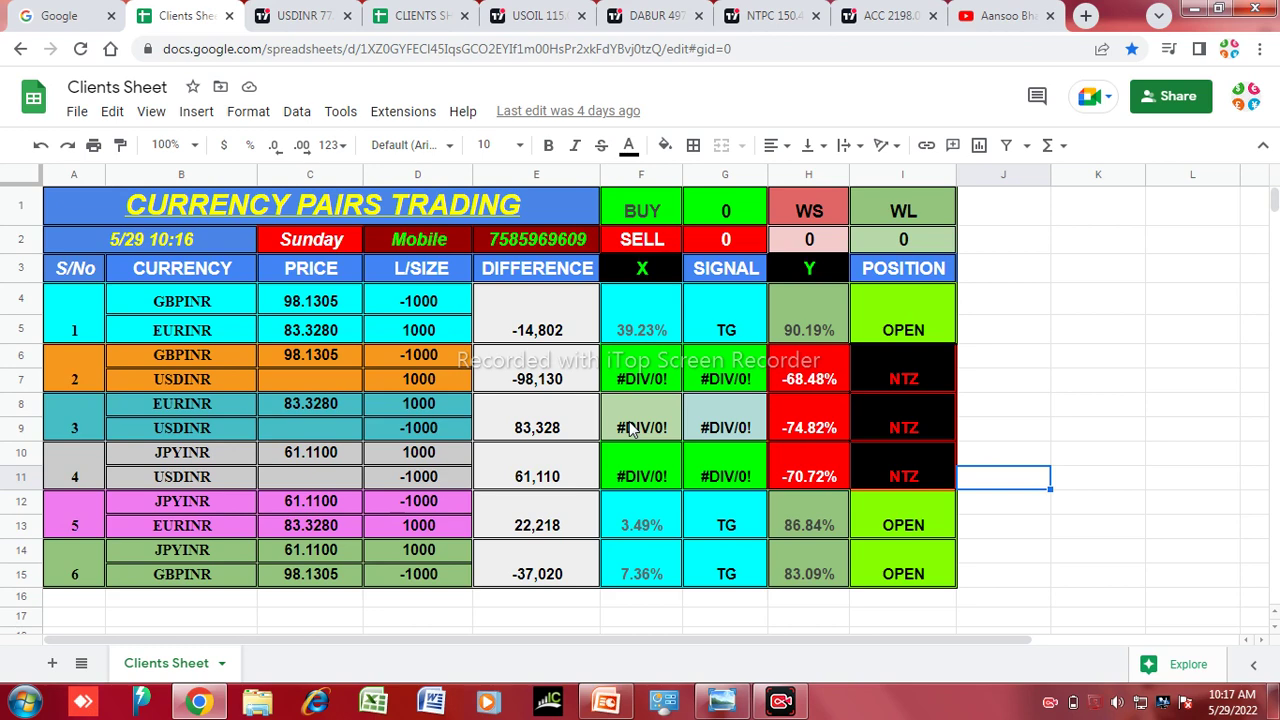
pyautogui.click(300, 16)
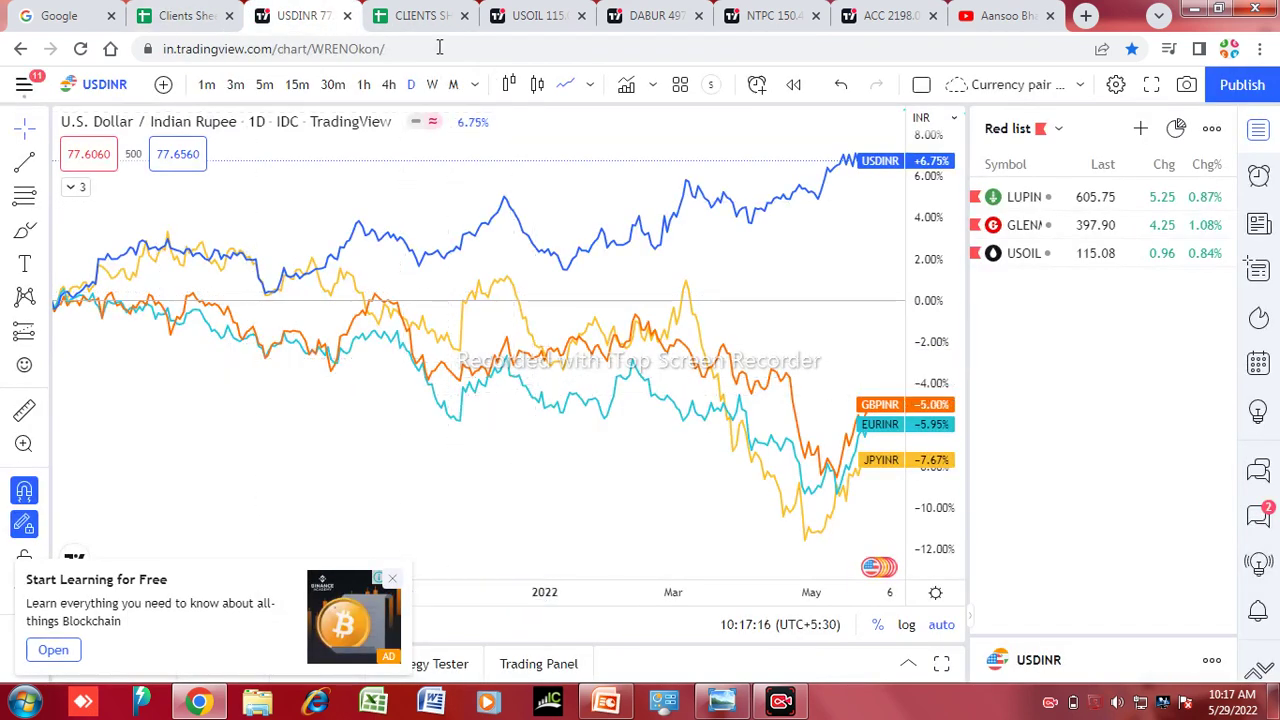
pyautogui.click(1040, 257)
pyautogui.click(78, 190)
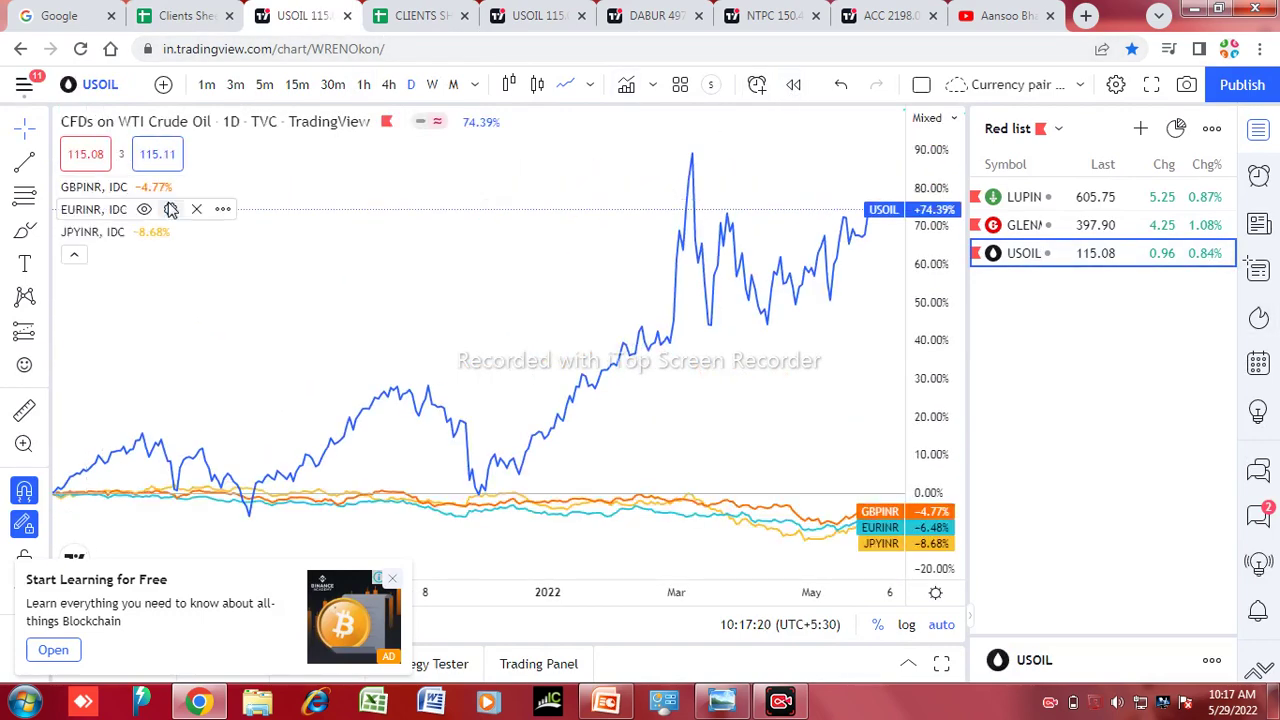
pyautogui.click(198, 188)
pyautogui.click(198, 188)
pyautogui.click(196, 188)
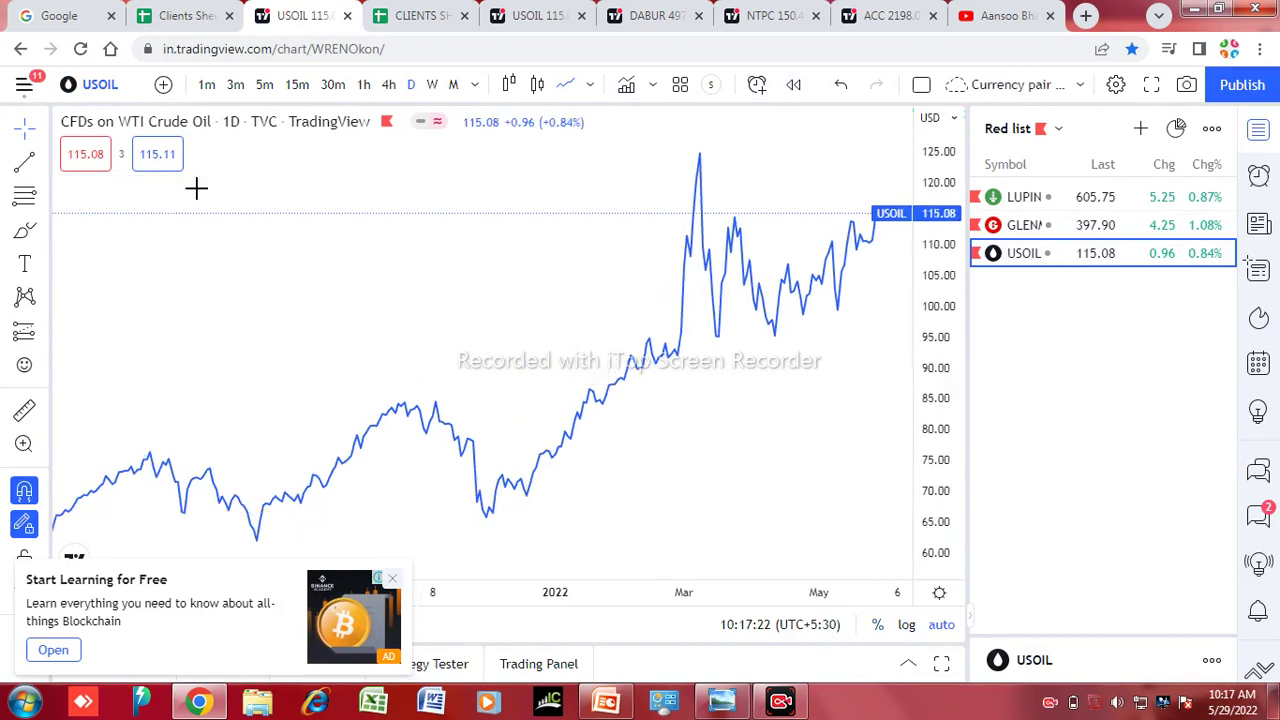
# Show the USOIL chart as candles, focus it on the 2020 price crash and dismiss the ad-free trial offer
pyautogui.click(537, 86)
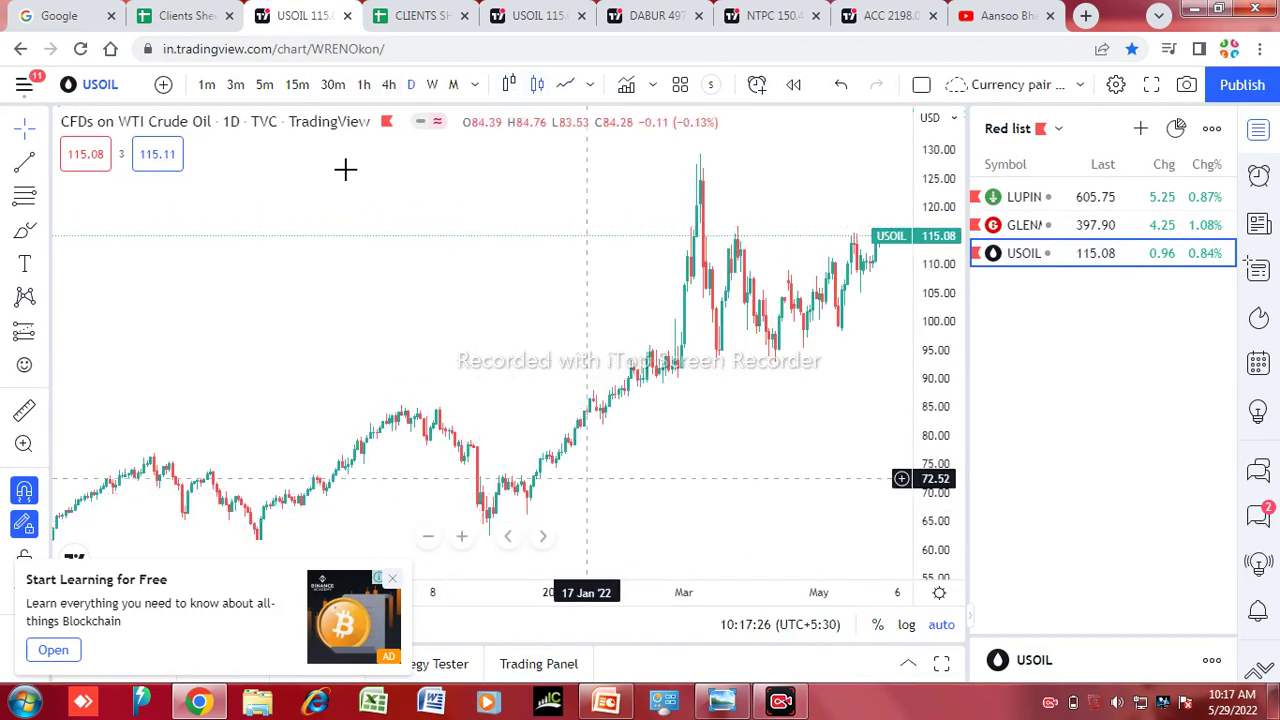
pyautogui.scroll(-5, 463, 355)
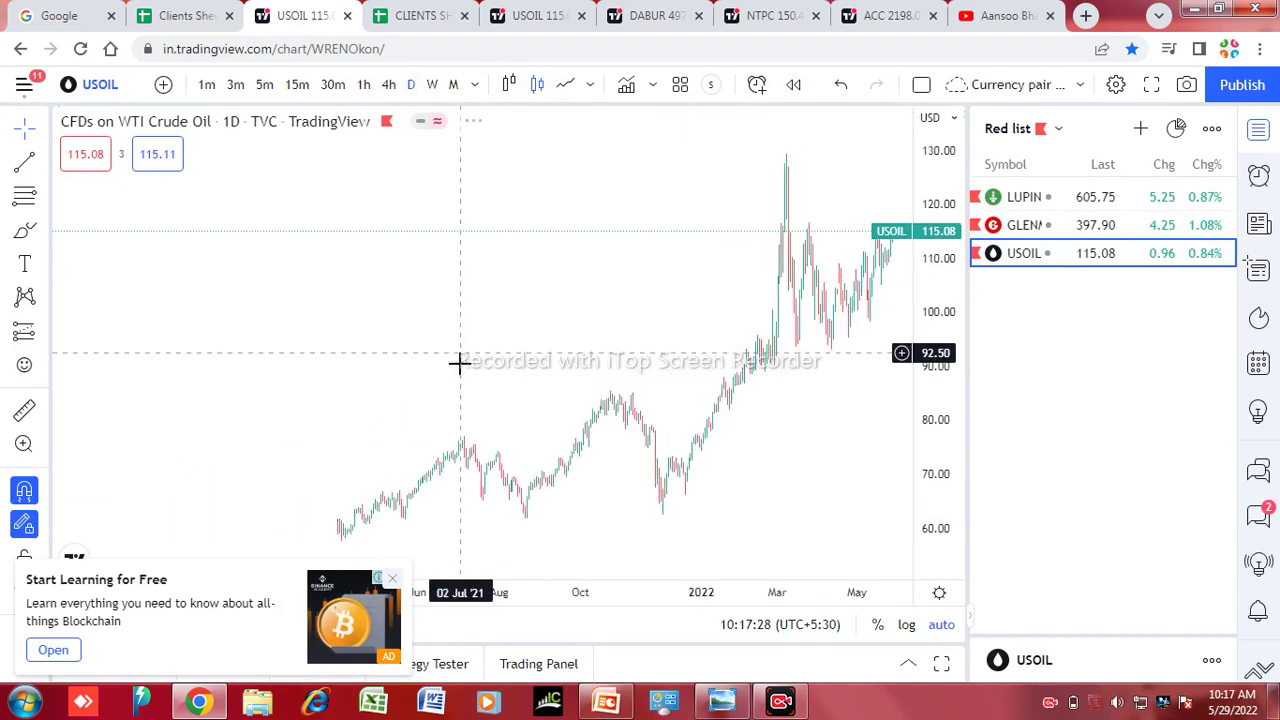
pyautogui.moveTo(423, 477); pyautogui.dragTo(551, 311)
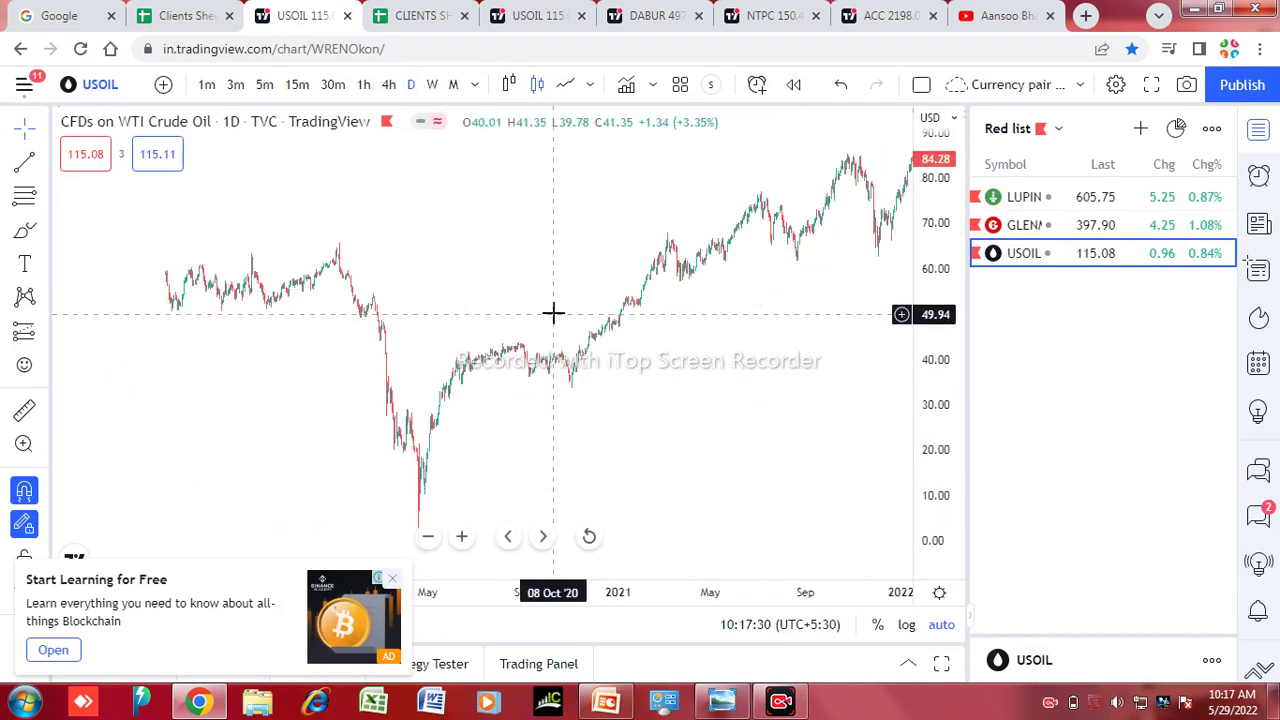
pyautogui.scroll(3, 521, 362)
pyautogui.scroll(3, 309, 434)
pyautogui.moveTo(309, 434); pyautogui.dragTo(825, 245)
pyautogui.scroll(2, 440, 432)
pyautogui.scroll(2, 440, 432)
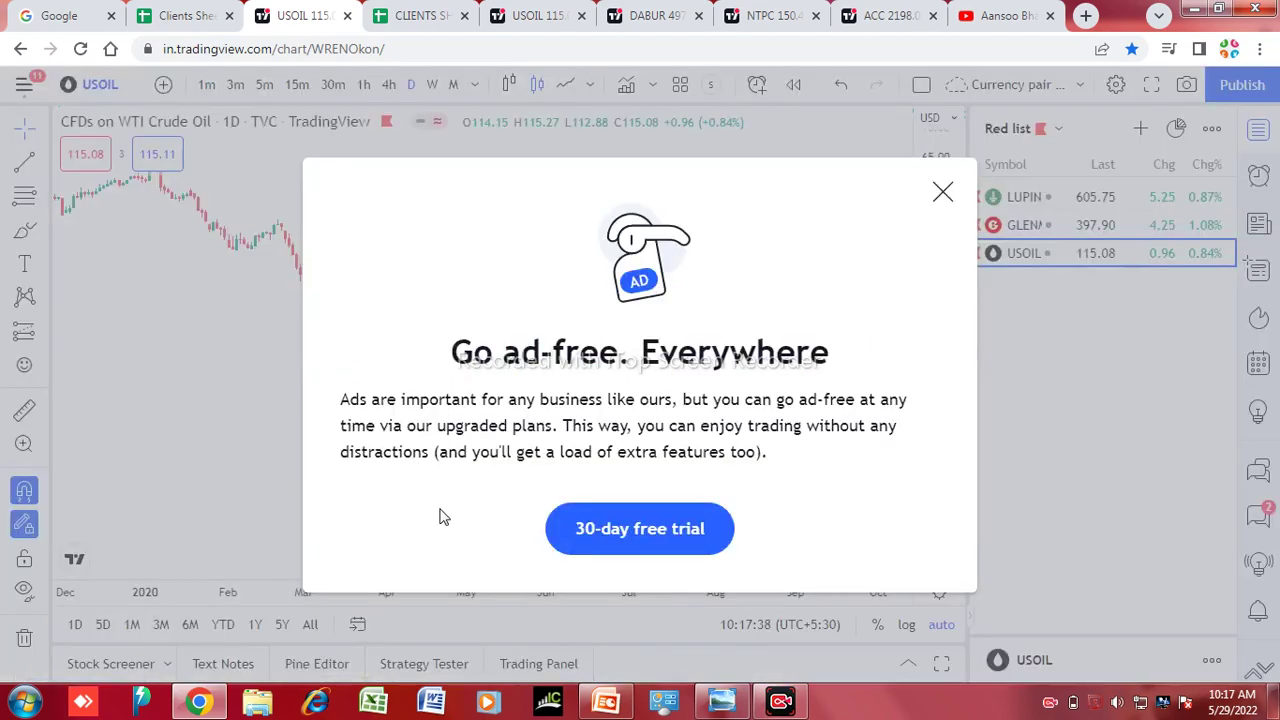
pyautogui.click(943, 193)
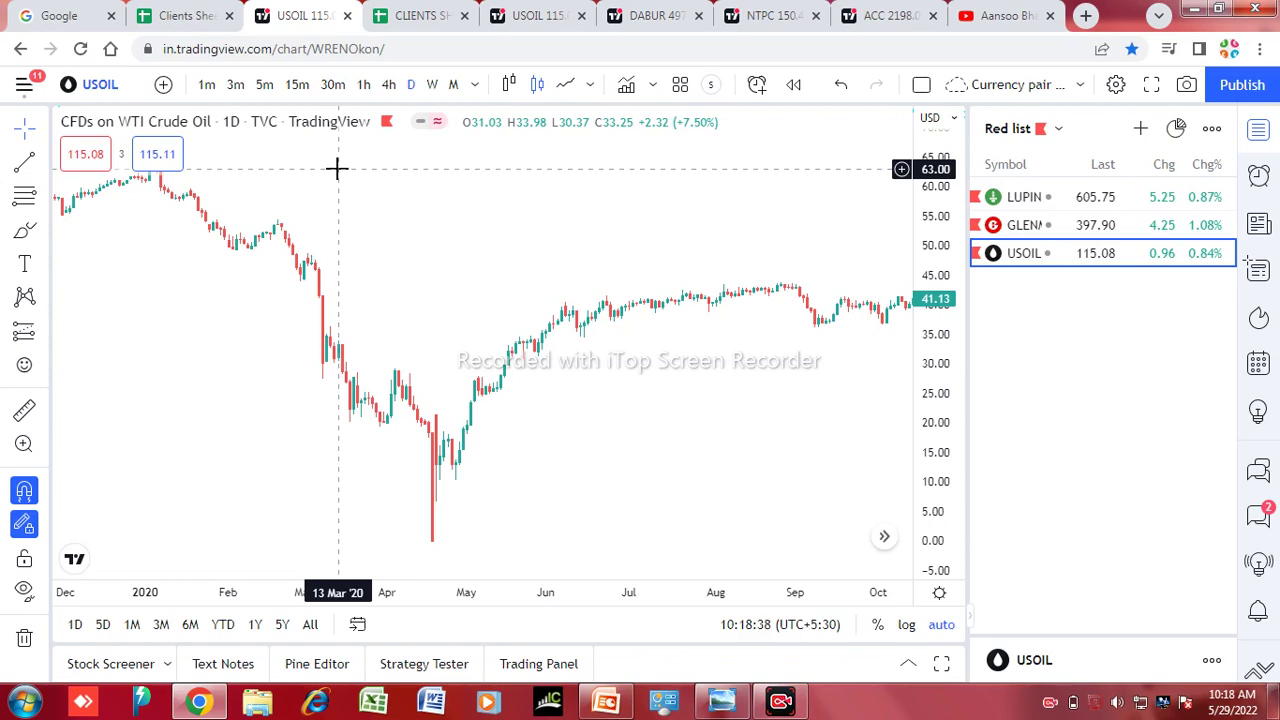
# Review the currency pairs sheet and the first pairs of the equity futures sheet with their signals and actions
pyautogui.click(178, 14)
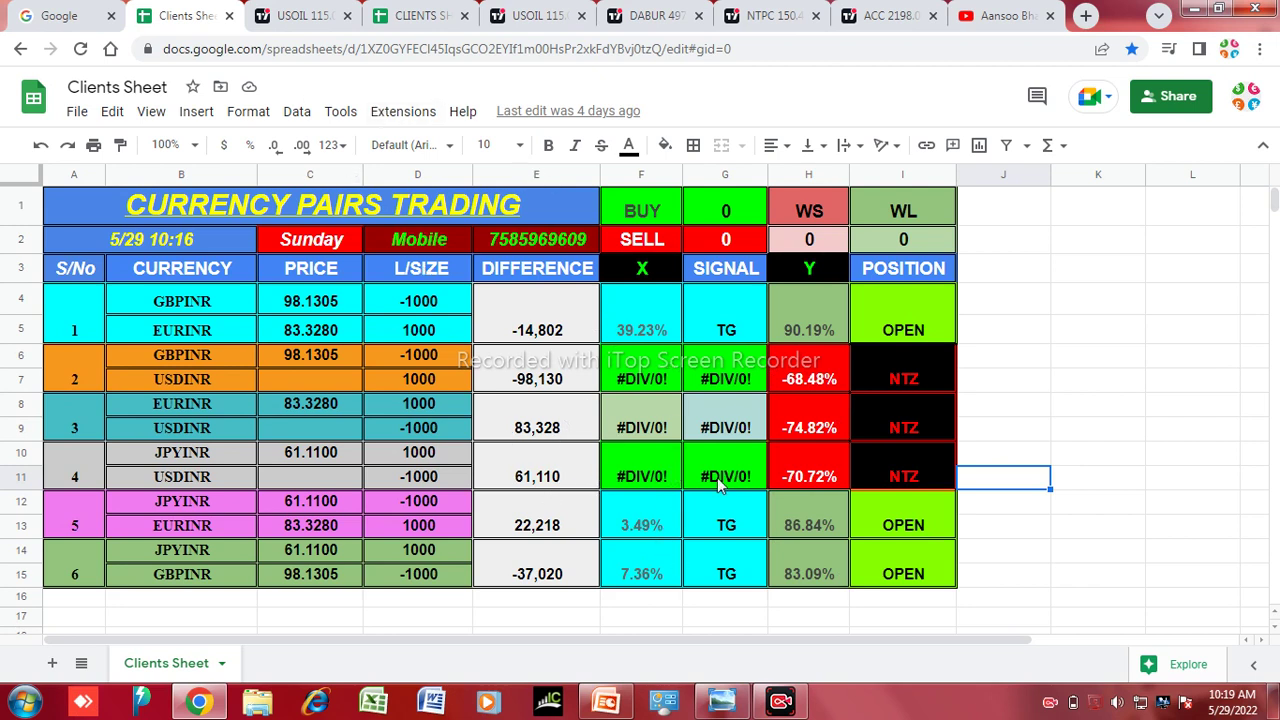
pyautogui.click(653, 21)
pyautogui.click(418, 16)
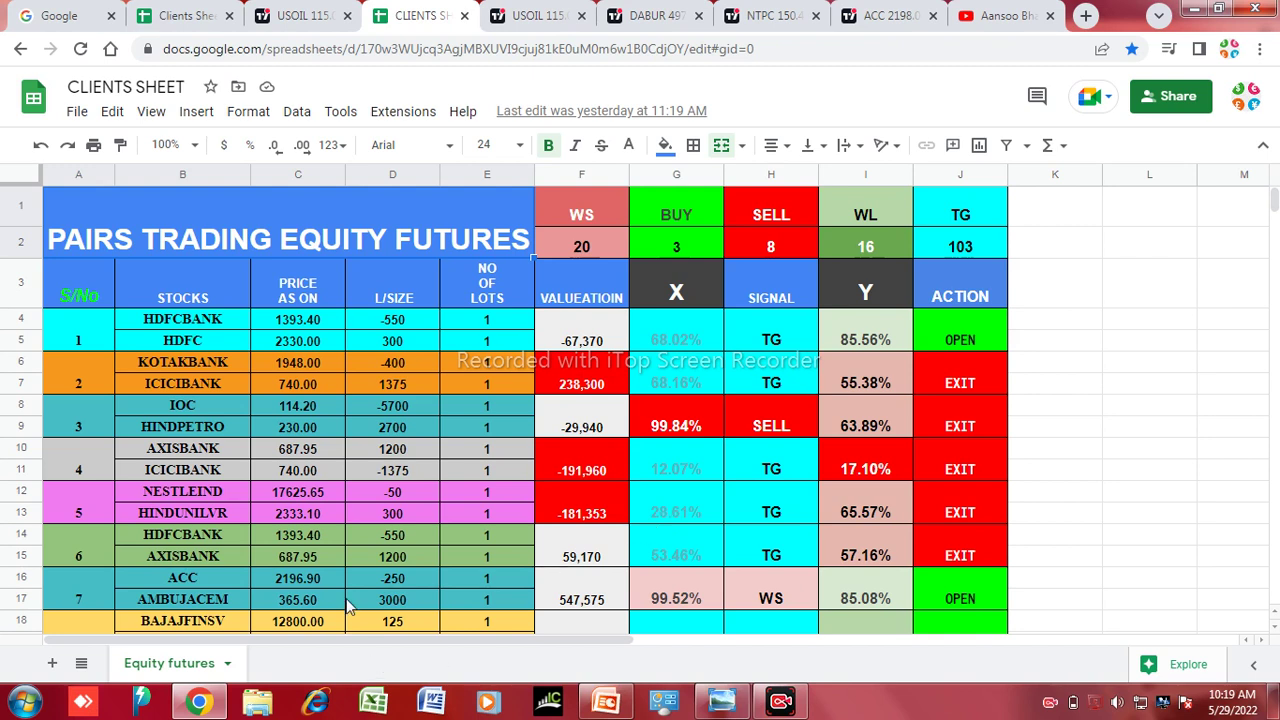
pyautogui.scroll(-3, 217, 478)
pyautogui.scroll(-2, 217, 478)
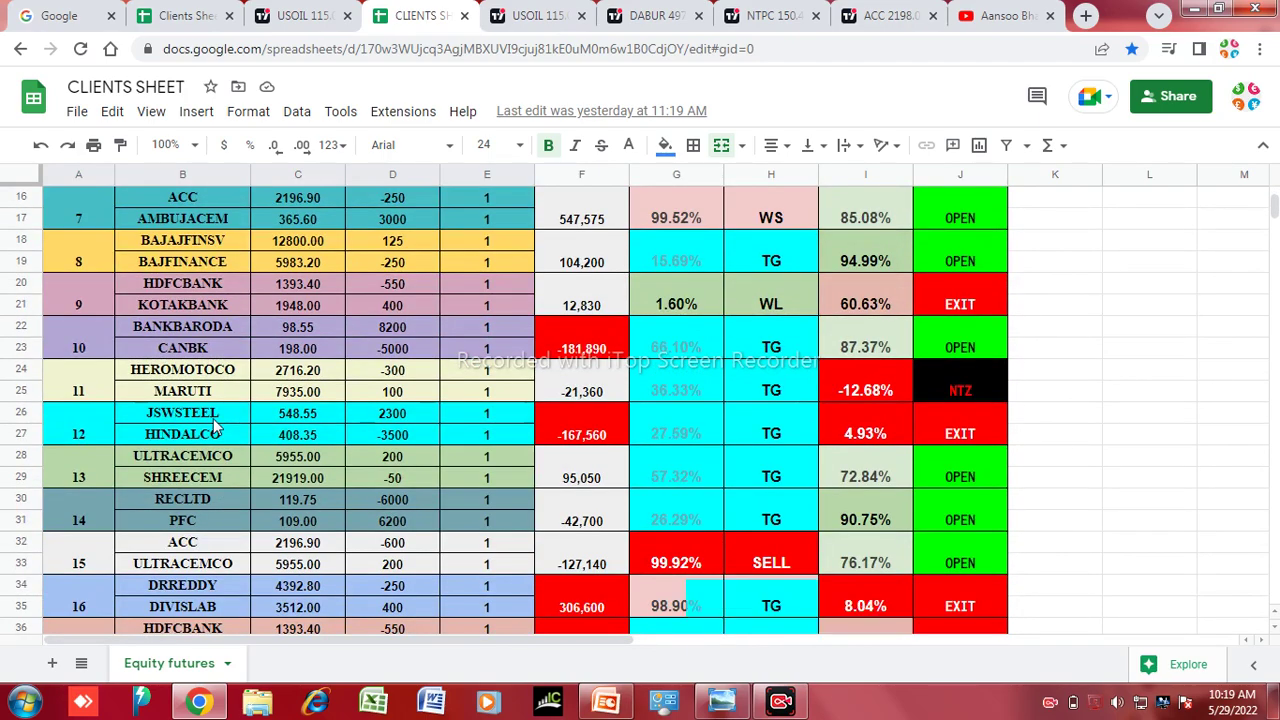
pyautogui.scroll(-3, 248, 511)
pyautogui.scroll(4, 232, 518)
pyautogui.scroll(4, 232, 515)
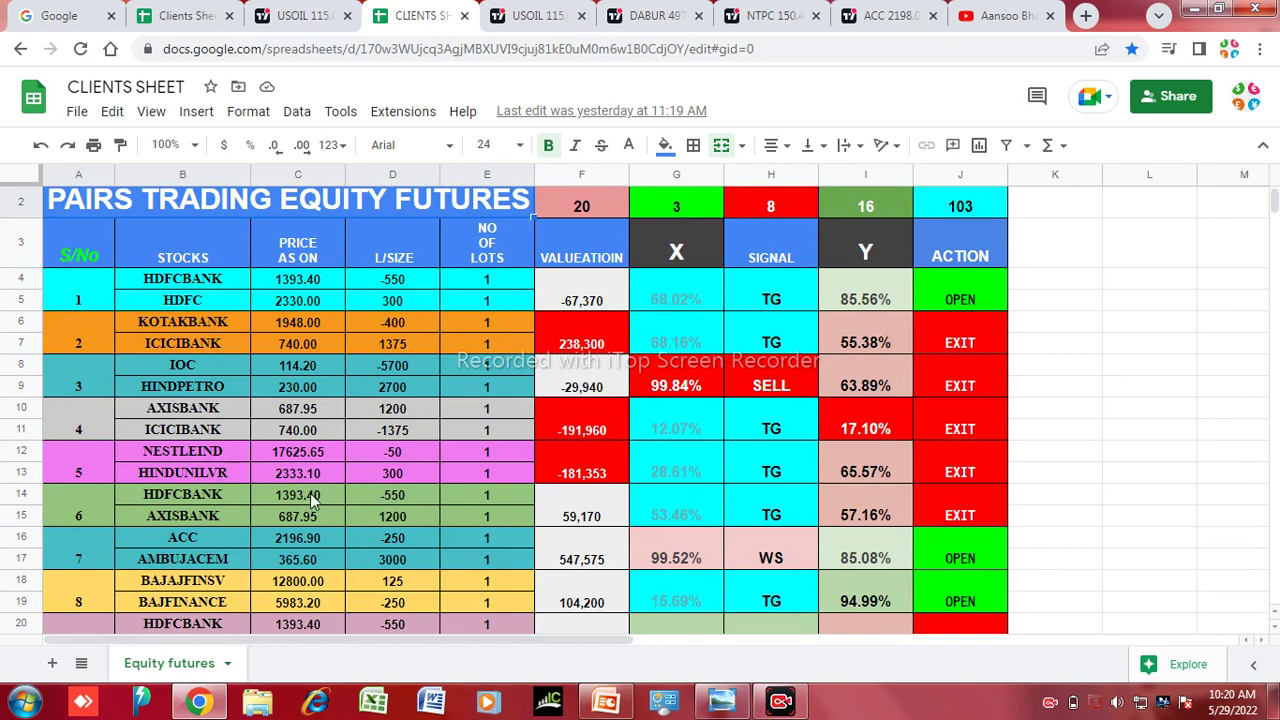
pyautogui.scroll(1, 203, 338)
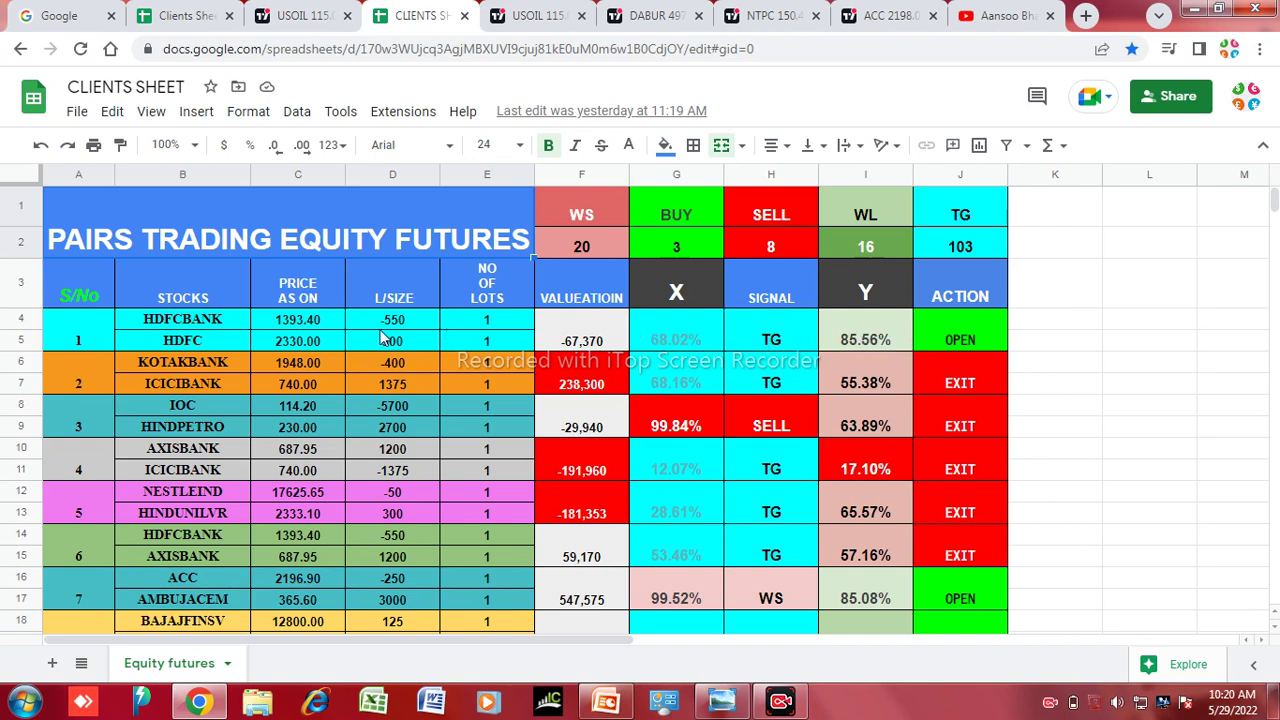
pyautogui.scroll(-1, 402, 532)
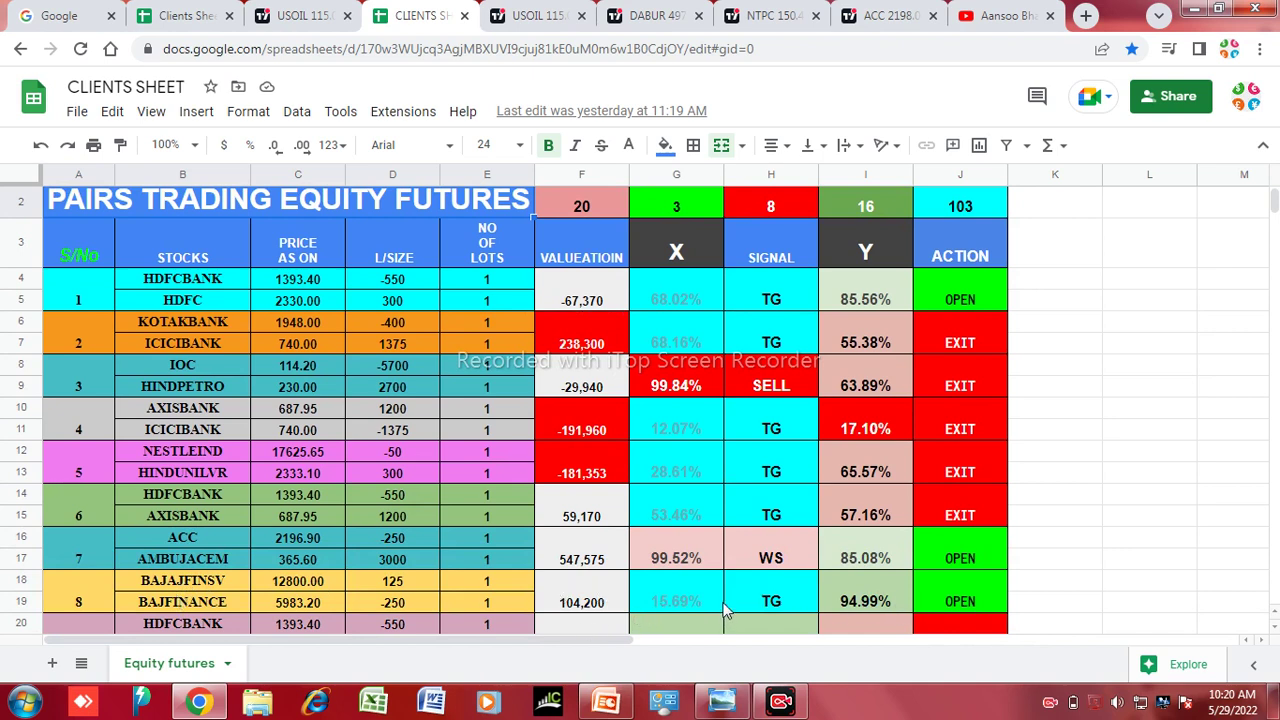
pyautogui.scroll(1, 720, 400)
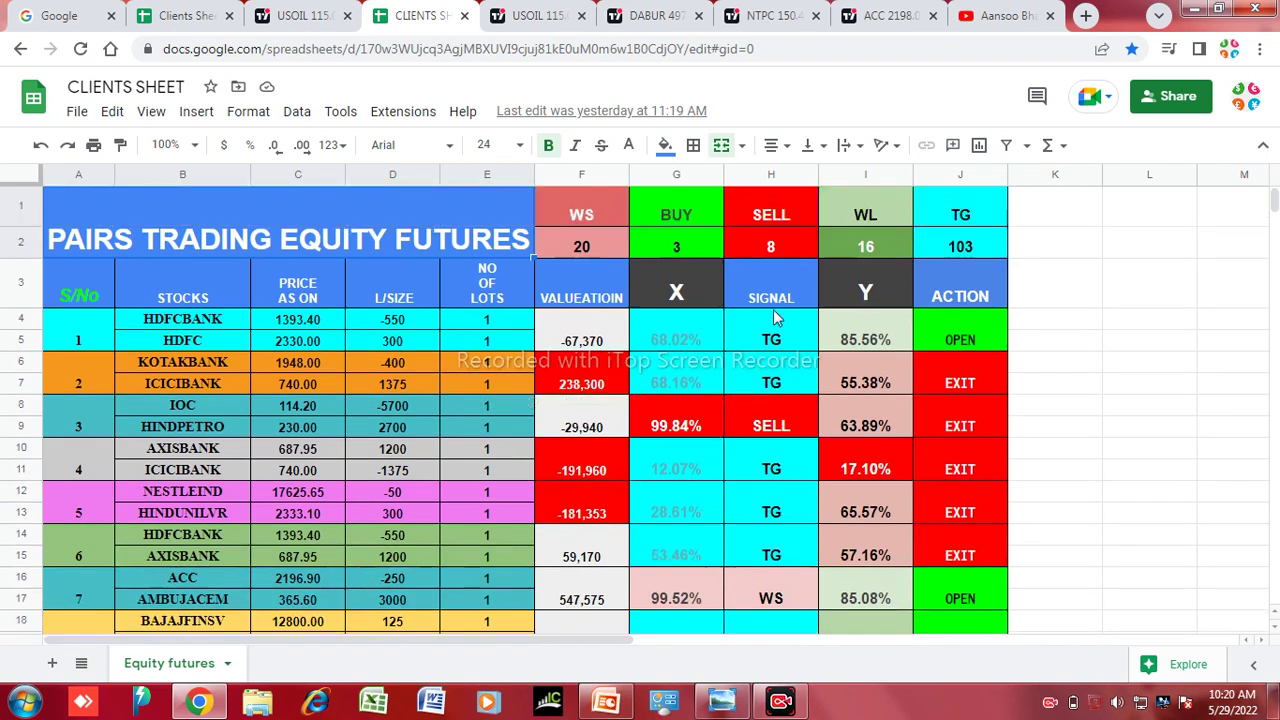
# Examine the entire equity futures pairs list down to pair 150, checking the X, signal, Y and action columns
pyautogui.click(182, 15)
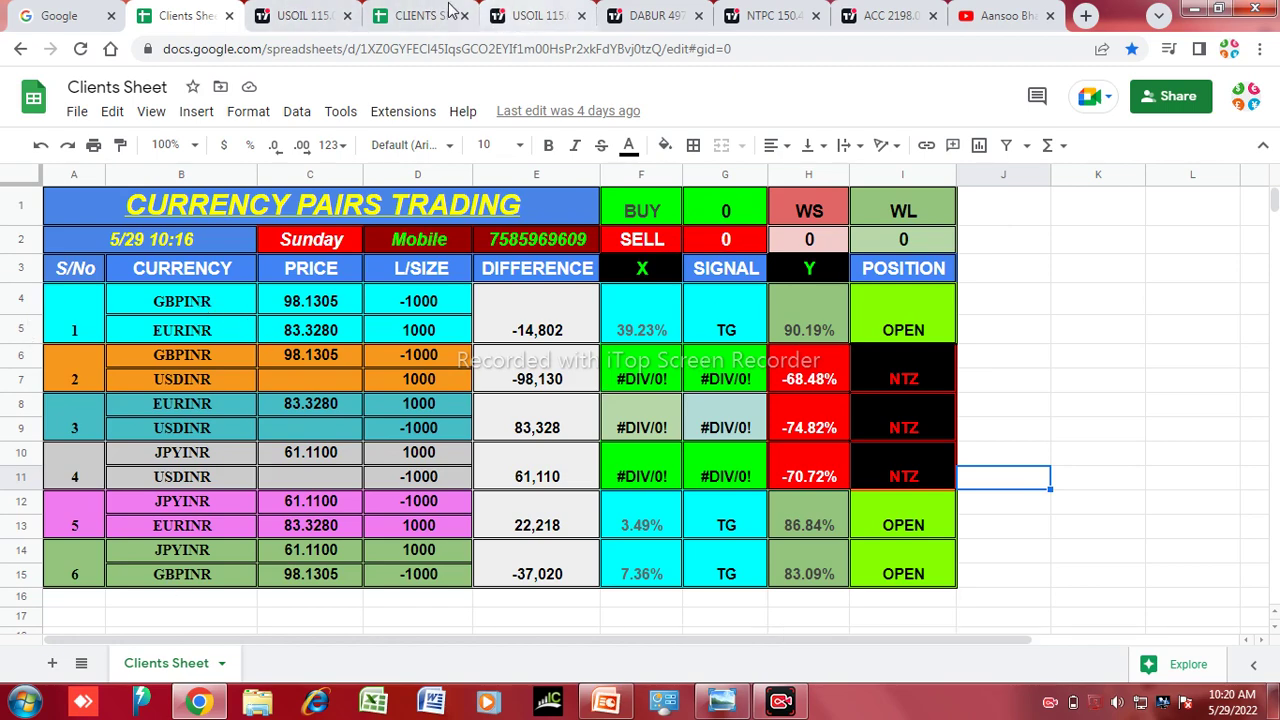
pyautogui.click(420, 15)
pyautogui.scroll(-3, 337, 424)
pyautogui.scroll(3, 329, 435)
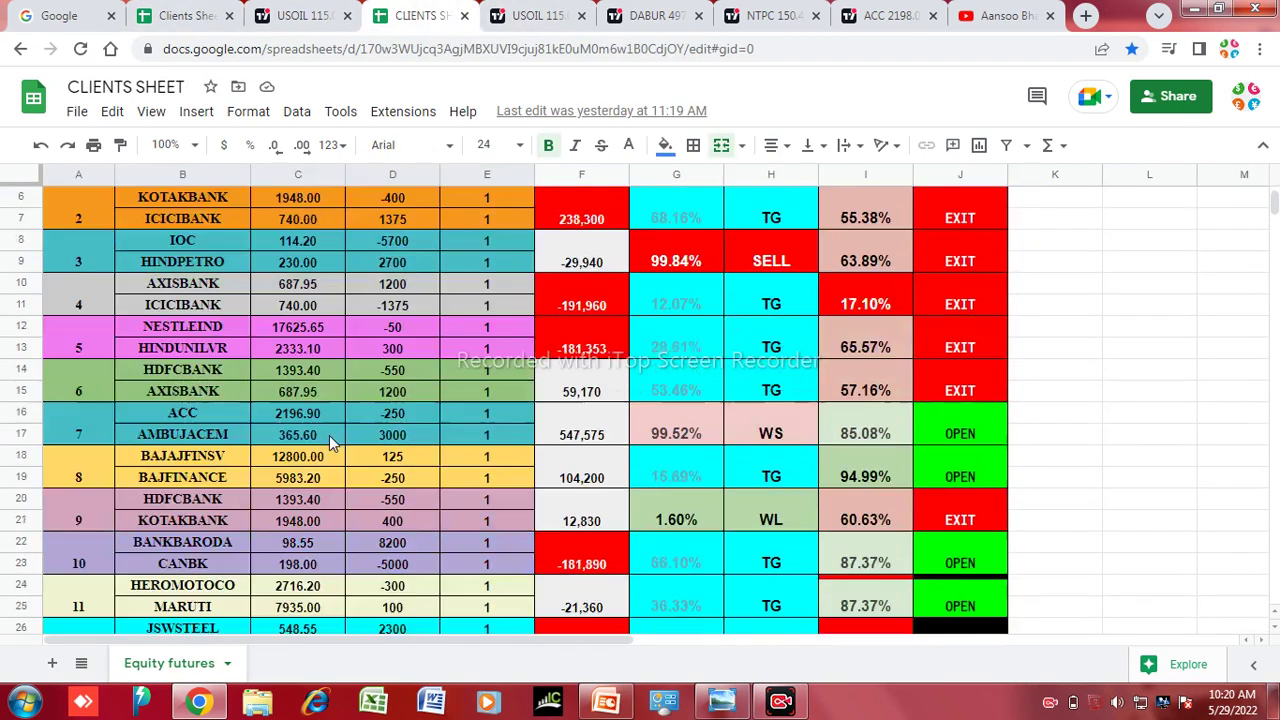
pyautogui.scroll(-15, 297, 480)
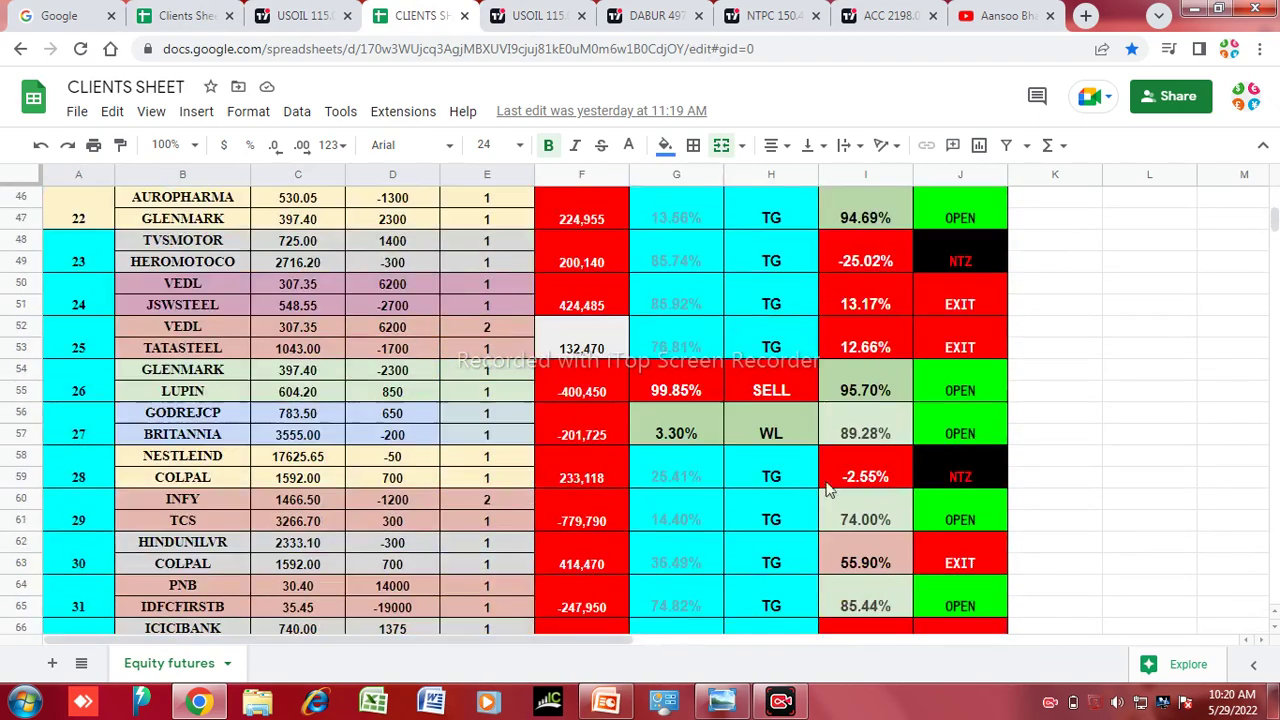
pyautogui.moveTo(1273, 228); pyautogui.dragTo(1273, 322)
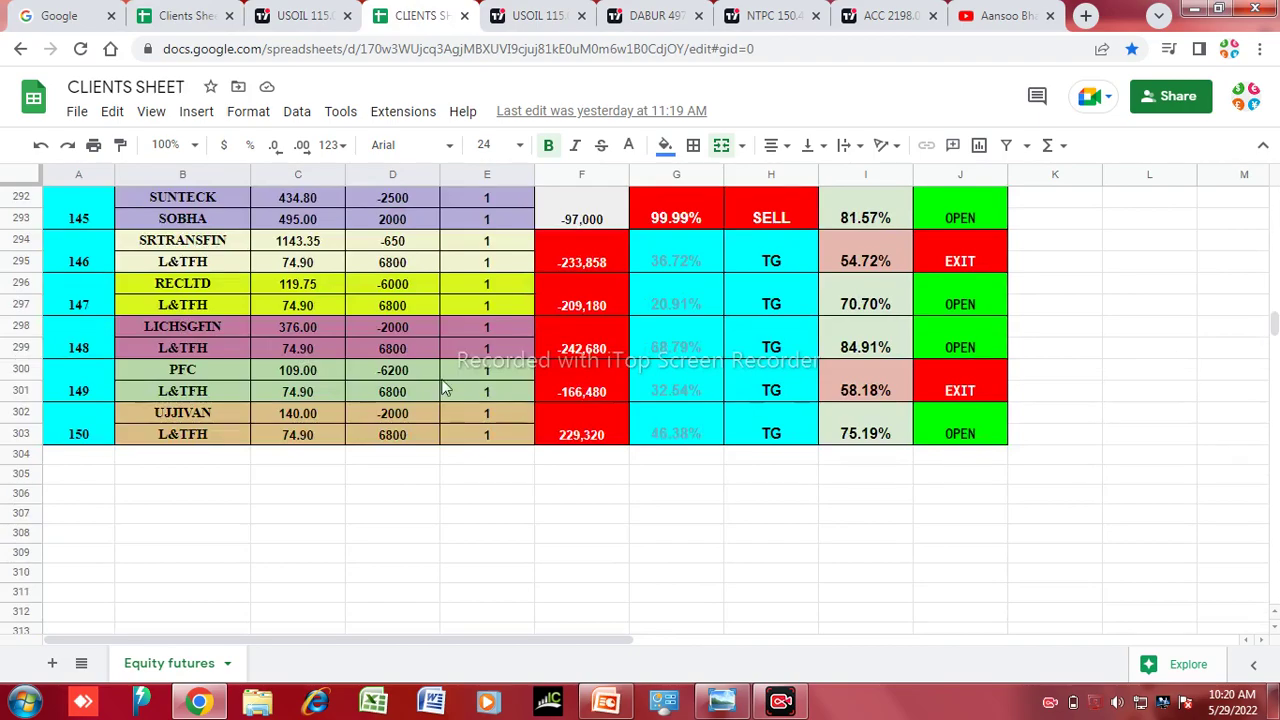
pyautogui.scroll(20, 646, 415)
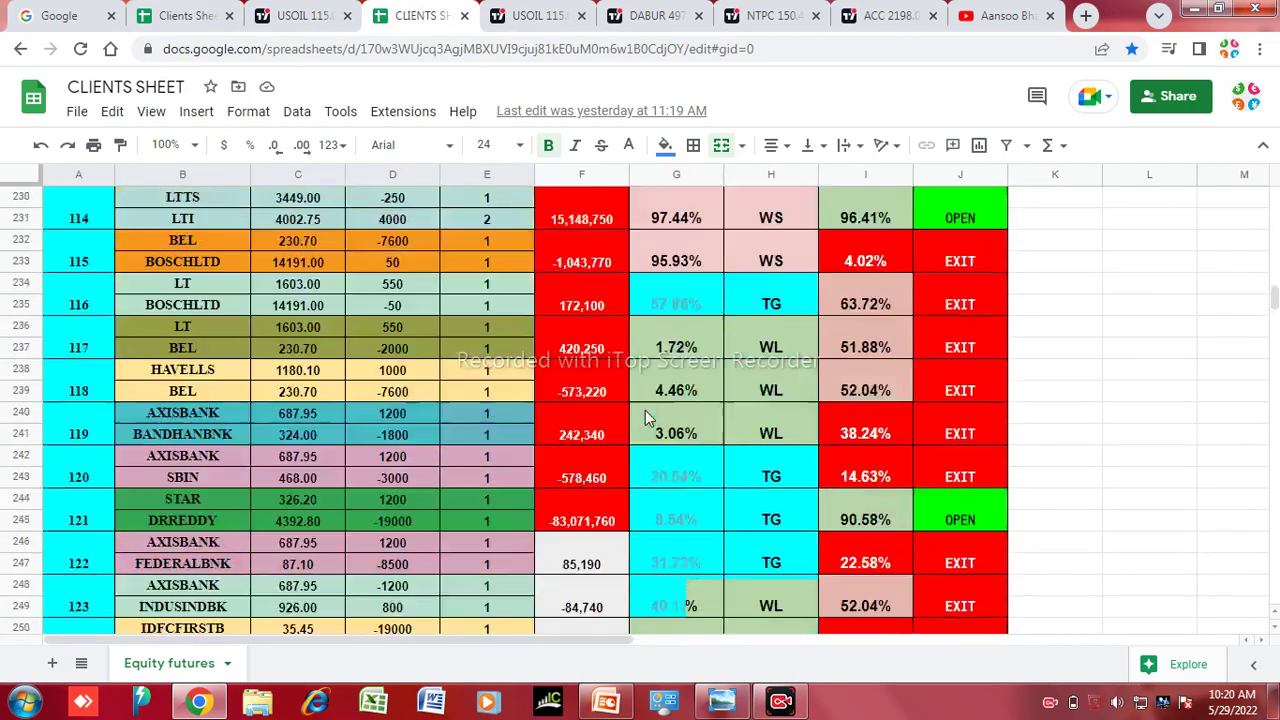
pyautogui.scroll(4, 646, 418)
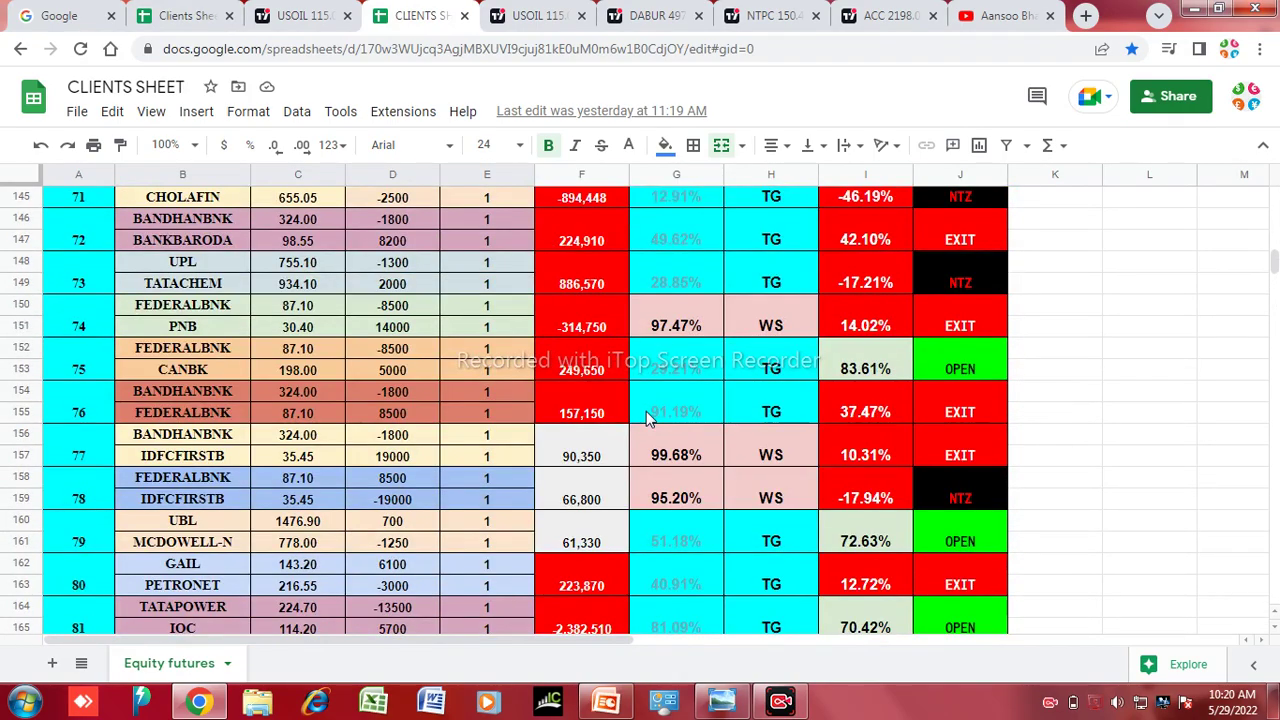
pyautogui.scroll(6, 706, 488)
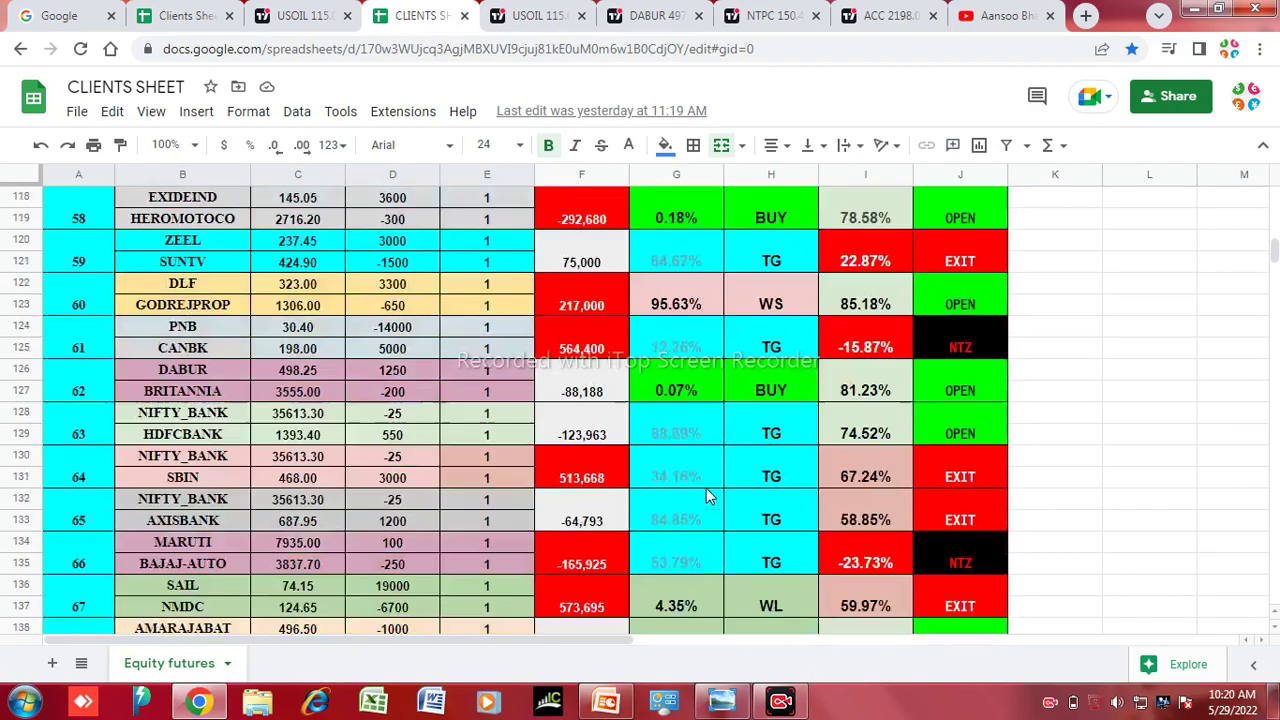
pyautogui.scroll(10, 706, 490)
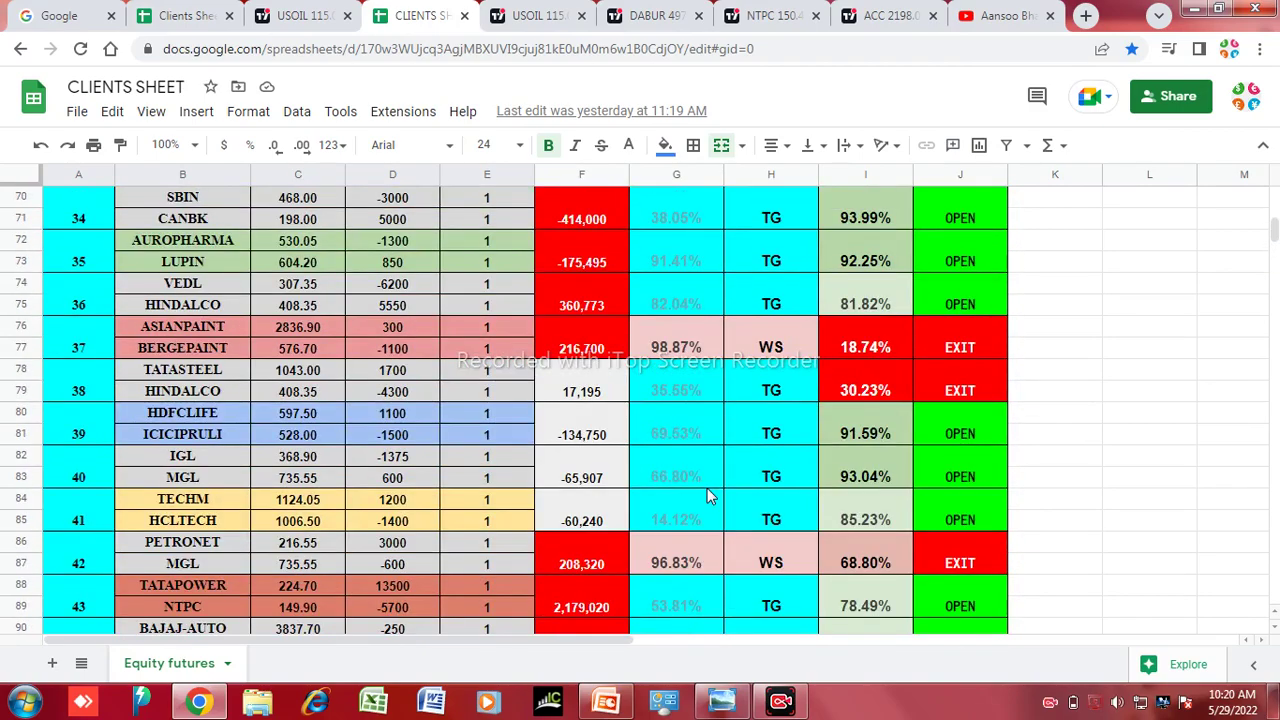
pyautogui.scroll(8, 707, 494)
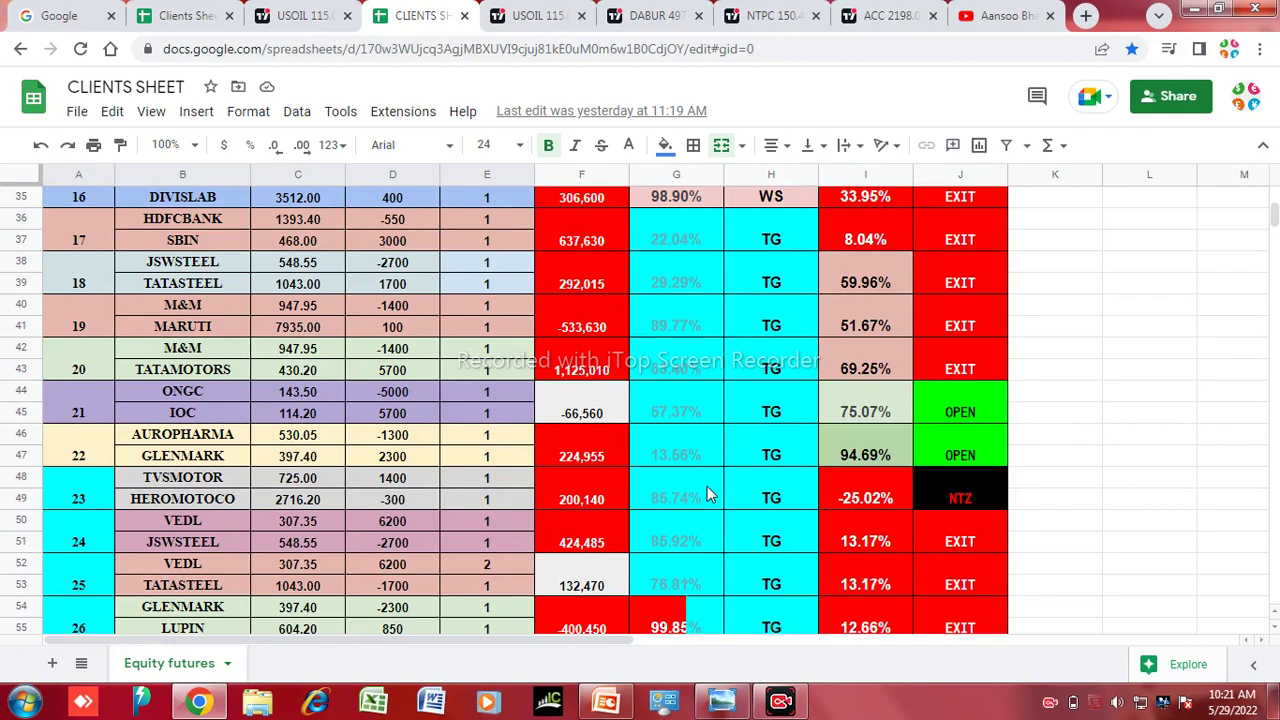
pyautogui.scroll(2, 707, 486)
pyautogui.scroll(4, 690, 487)
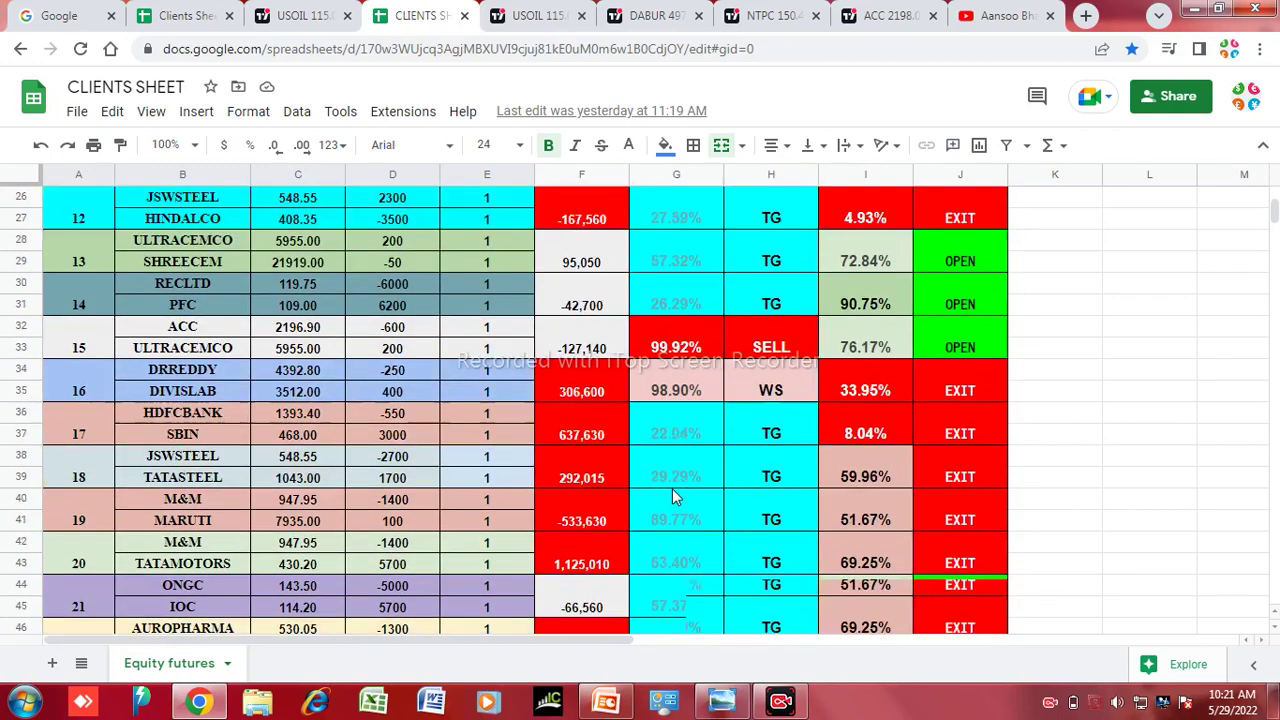
pyautogui.scroll(5, 672, 488)
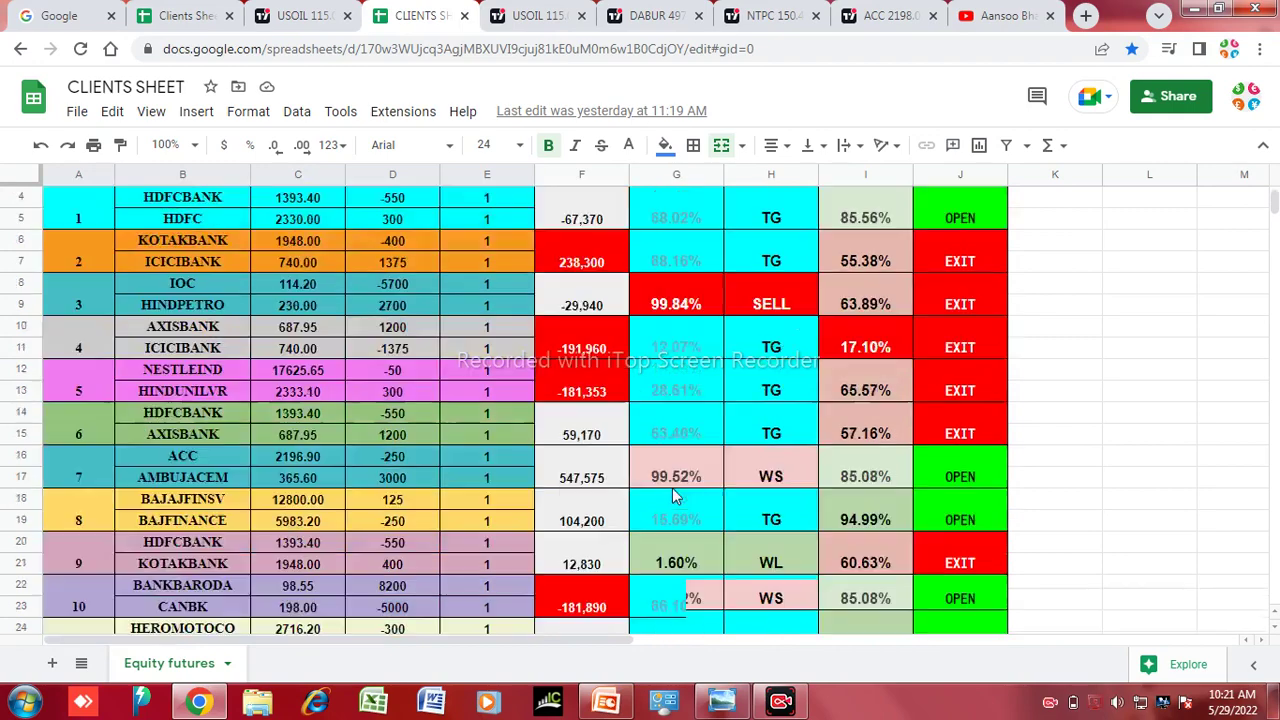
# Handwrite a multiplication starting with "60 ×" over the USOIL chart
pyautogui.click(295, 15)
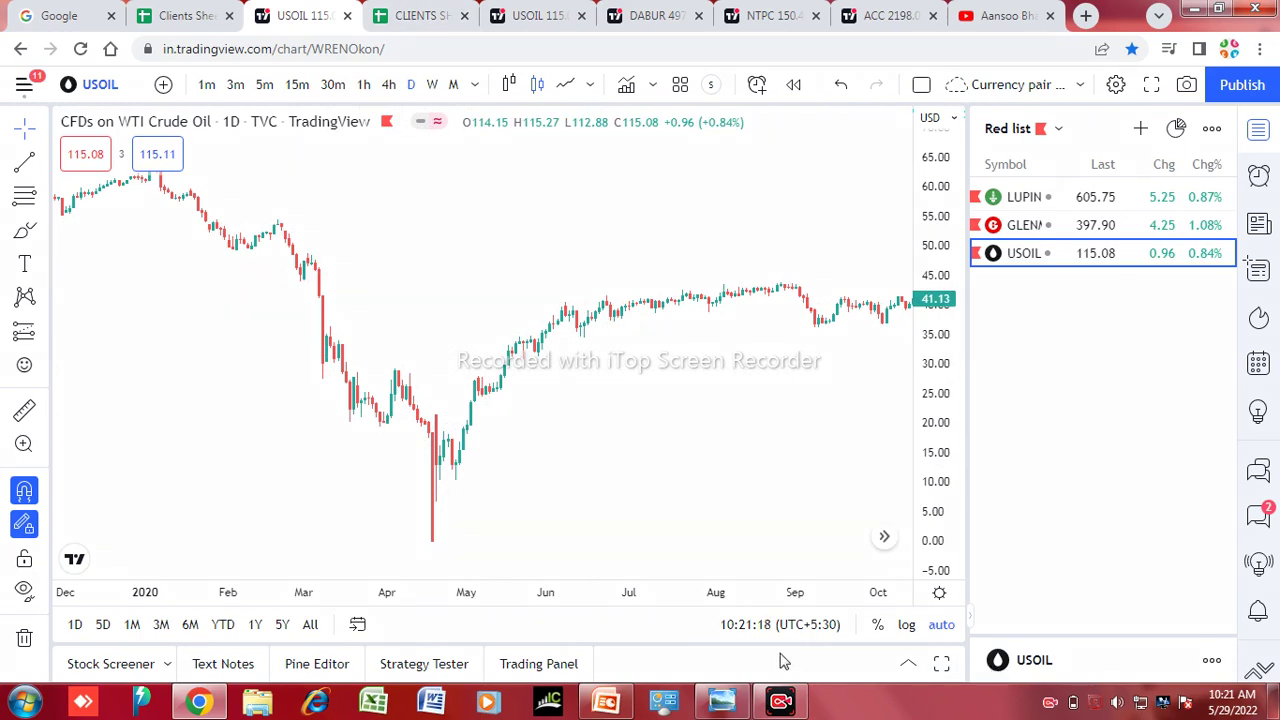
pyautogui.moveTo(380, 191)
pyautogui.mouseDown()
pyautogui.moveTo(380, 246)
pyautogui.moveTo(390, 226)
pyautogui.moveTo(423, 243)
pyautogui.moveTo(420, 198)
pyautogui.mouseUp()
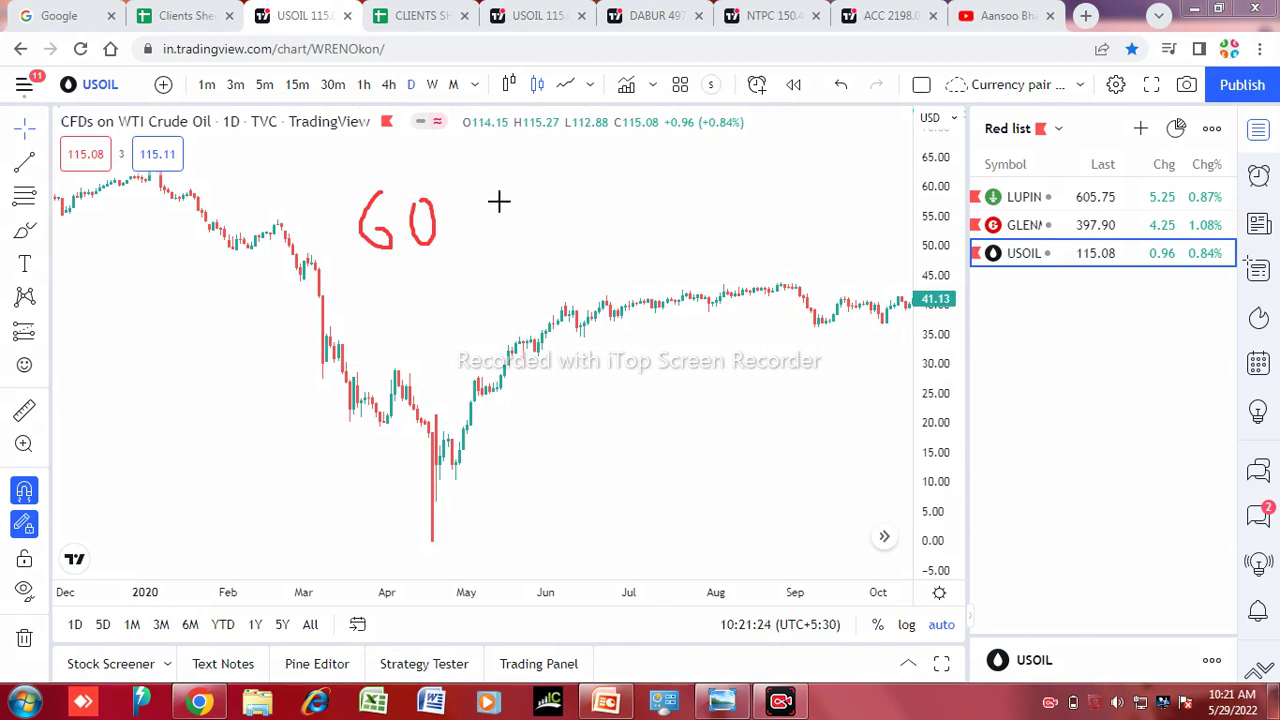
pyautogui.moveTo(490, 200); pyautogui.dragTo(526, 238)
pyautogui.moveTo(522, 196); pyautogui.dragTo(498, 238)
pyautogui.click(575, 190)
pyautogui.moveTo(575, 192)
pyautogui.mouseDown()
pyautogui.moveTo(588, 236)
pyautogui.moveTo(660, 215)
pyautogui.moveTo(698, 246)
pyautogui.moveTo(710, 222)
pyautogui.moveTo(793, 208)
pyautogui.moveTo(793, 231)
pyautogui.mouseUp()
pyautogui.moveTo(868, 178)
pyautogui.mouseDown()
pyautogui.moveTo(840, 206)
pyautogui.moveTo(851, 243)
pyautogui.moveTo(857, 209)
pyautogui.moveTo(876, 239)
pyautogui.moveTo(864, 244)
pyautogui.mouseUp()
pyautogui.click(895, 237)
pyautogui.click(913, 237)
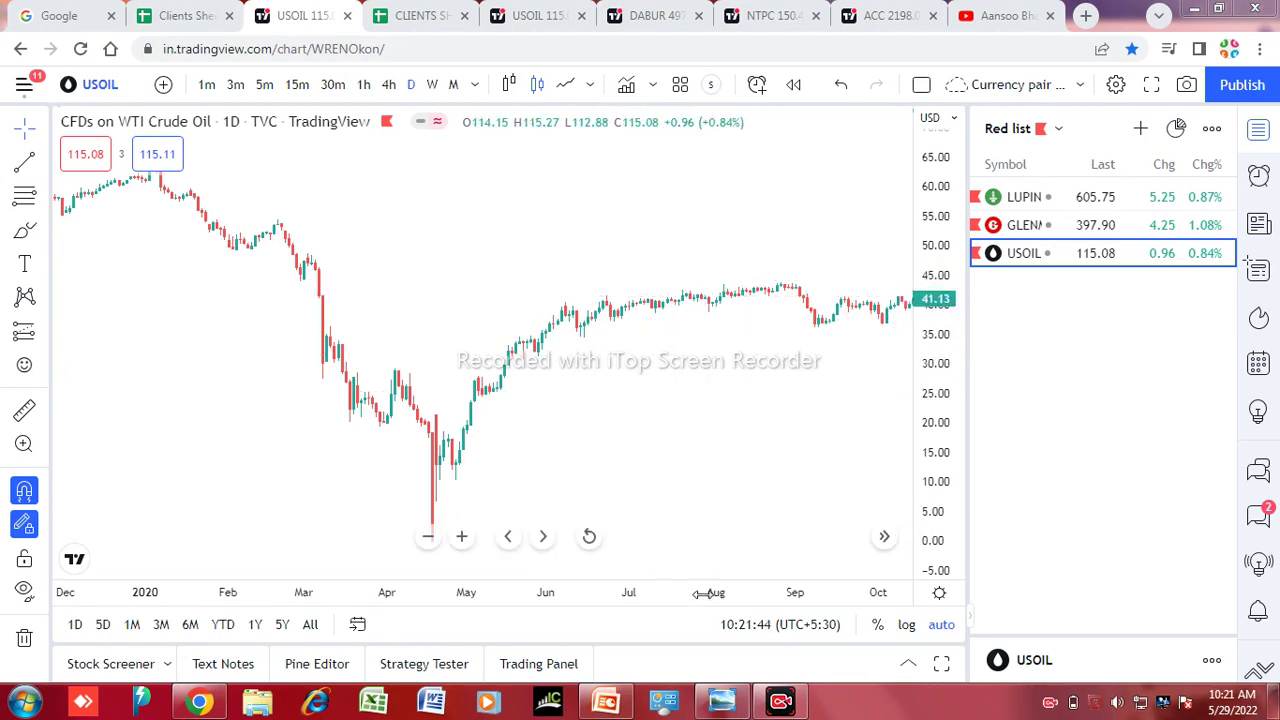
# Revisit the equity futures sheet and the USOIL crash chart, and open the DABUR versus BRITANNIA comparison chart
pyautogui.click(414, 14)
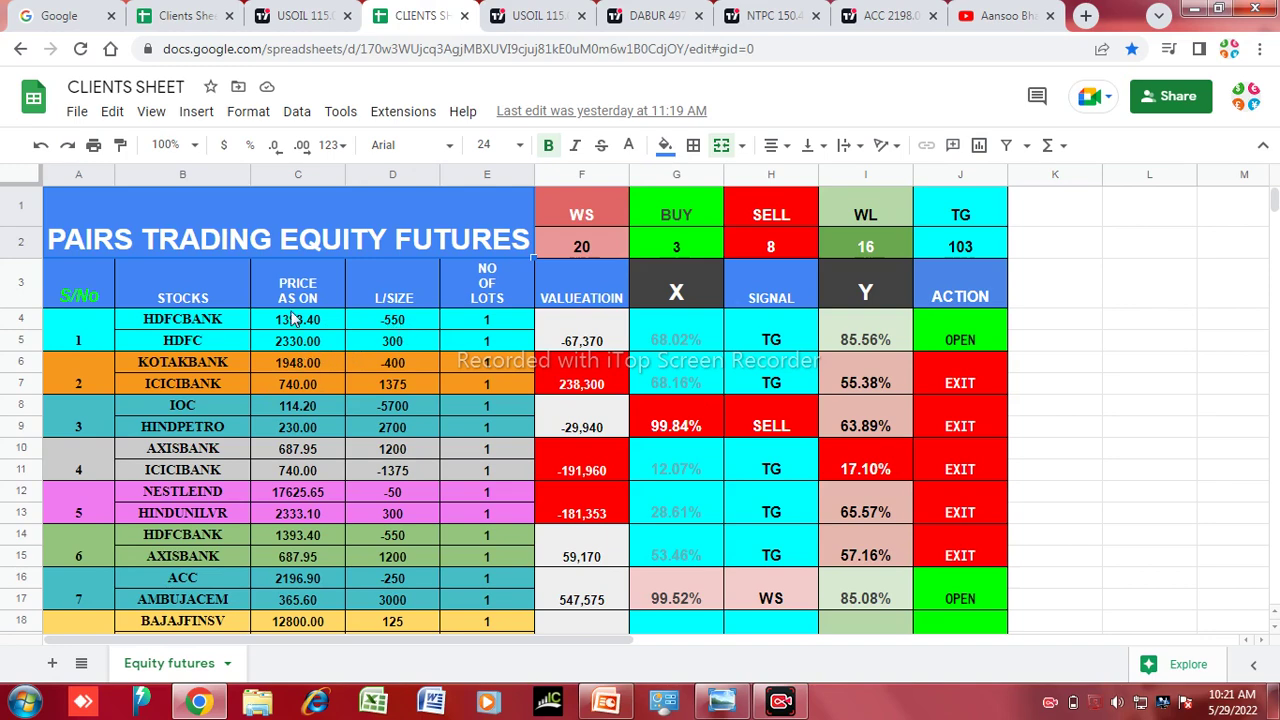
pyautogui.click(300, 15)
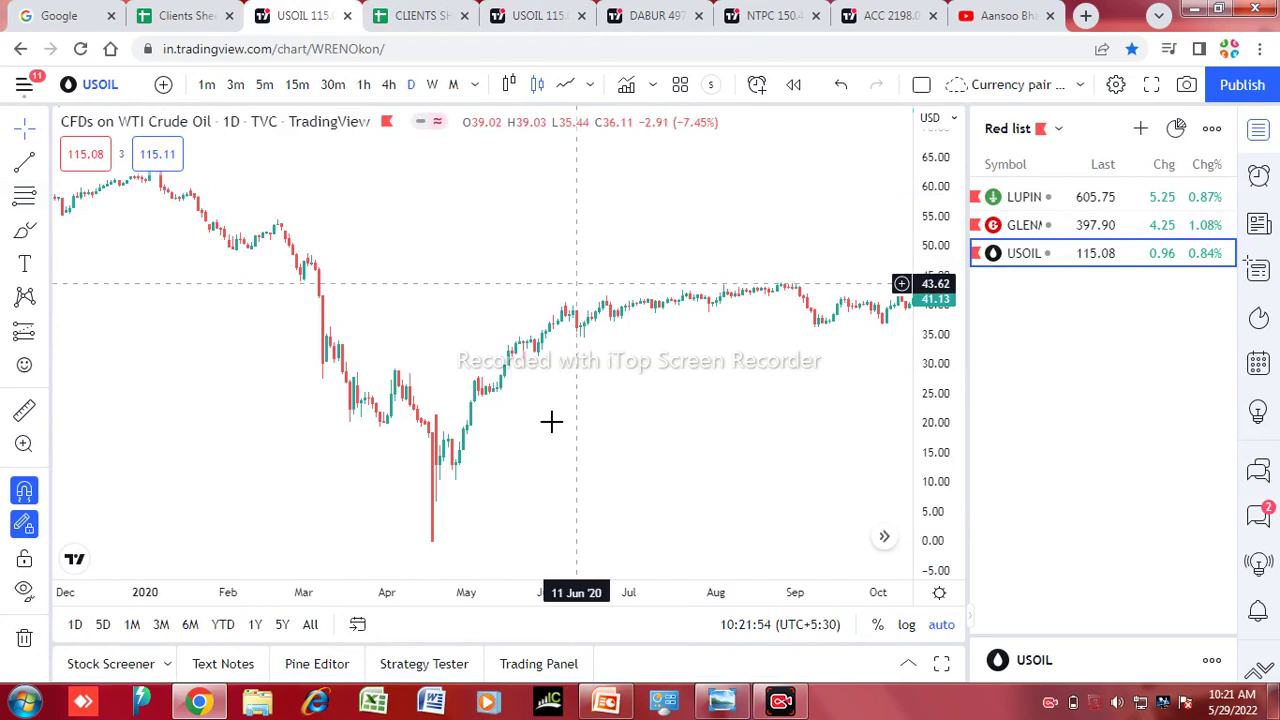
pyautogui.moveTo(554, 236)
pyautogui.mouseDown()
pyautogui.moveTo(568, 236)
pyautogui.moveTo(551, 236)
pyautogui.mouseUp()
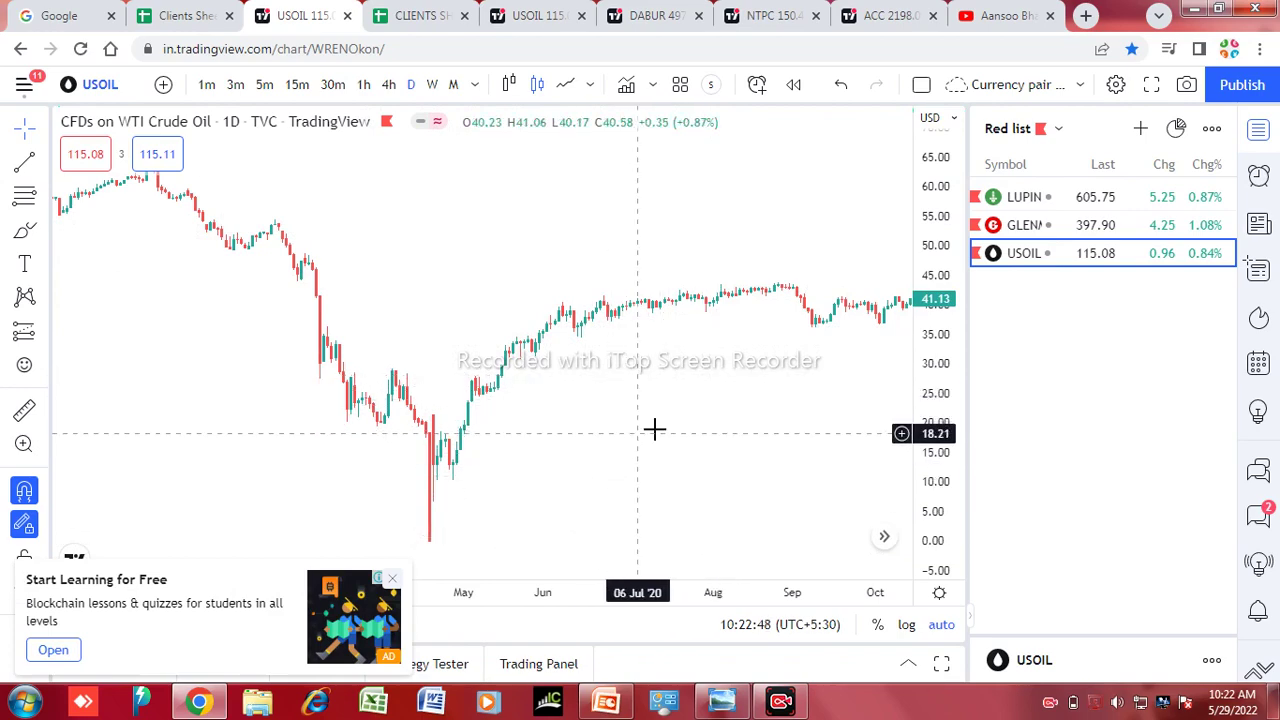
pyautogui.click(420, 12)
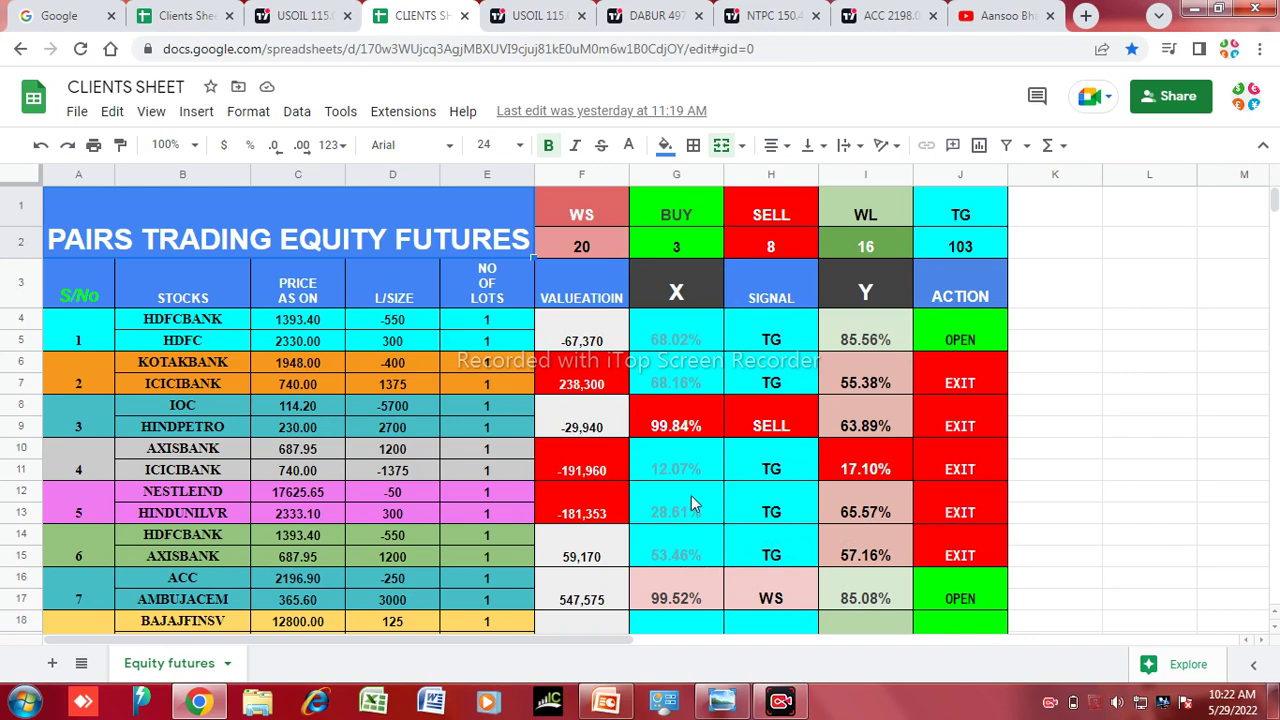
pyautogui.click(640, 12)
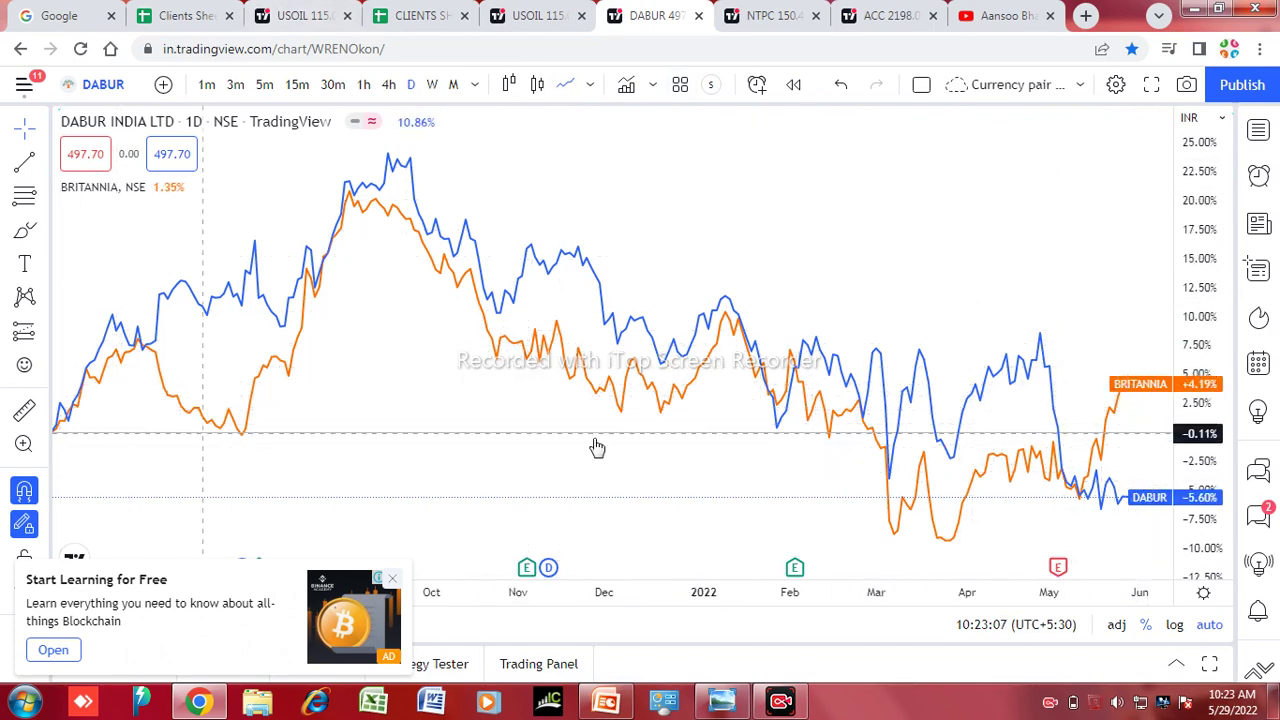
# View the NTPC versus IOC and ACC versus ULTRACEMCO comparison charts, dismissing the advertisement and its ad-free offer
pyautogui.click(775, 15)
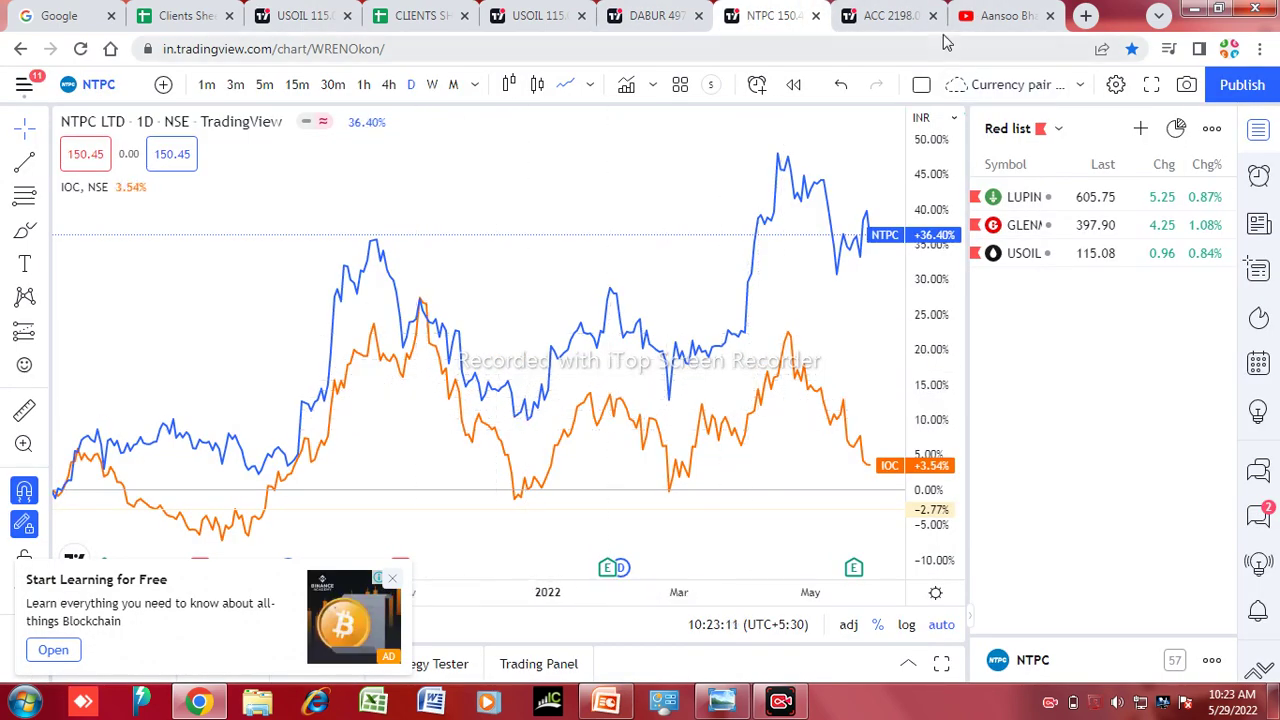
pyautogui.click(885, 15)
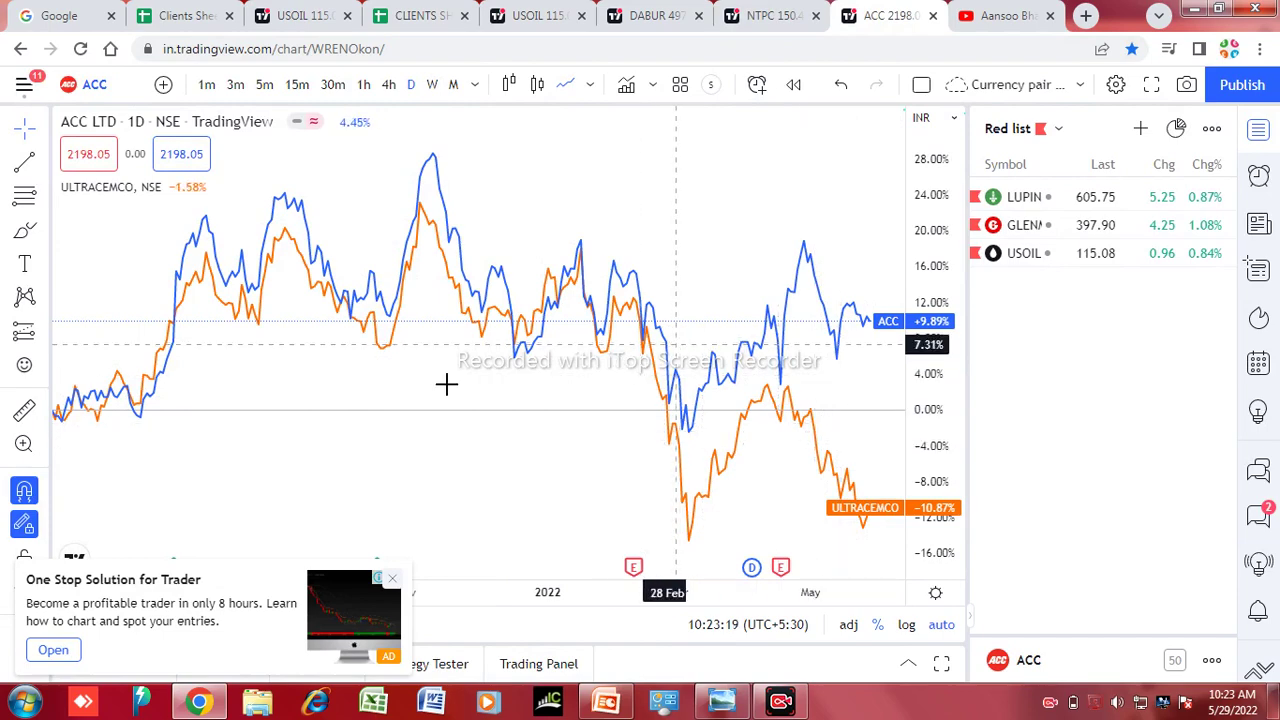
pyautogui.click(393, 579)
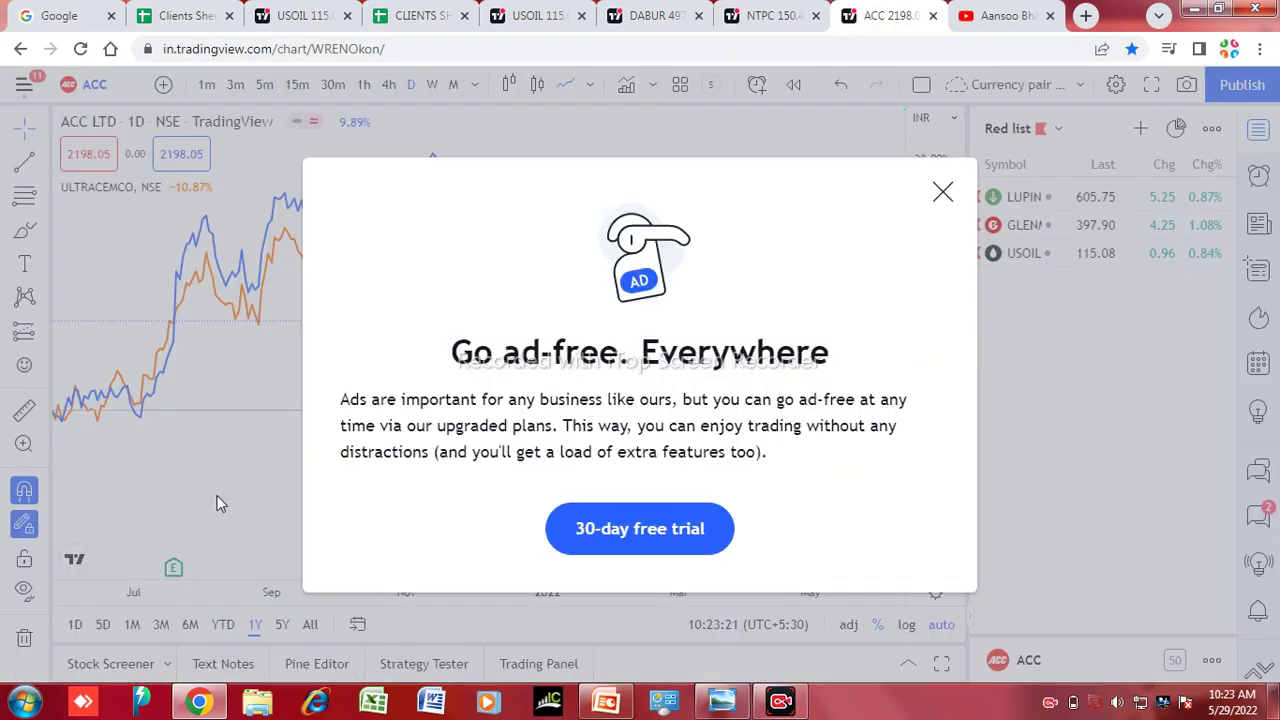
pyautogui.click(942, 192)
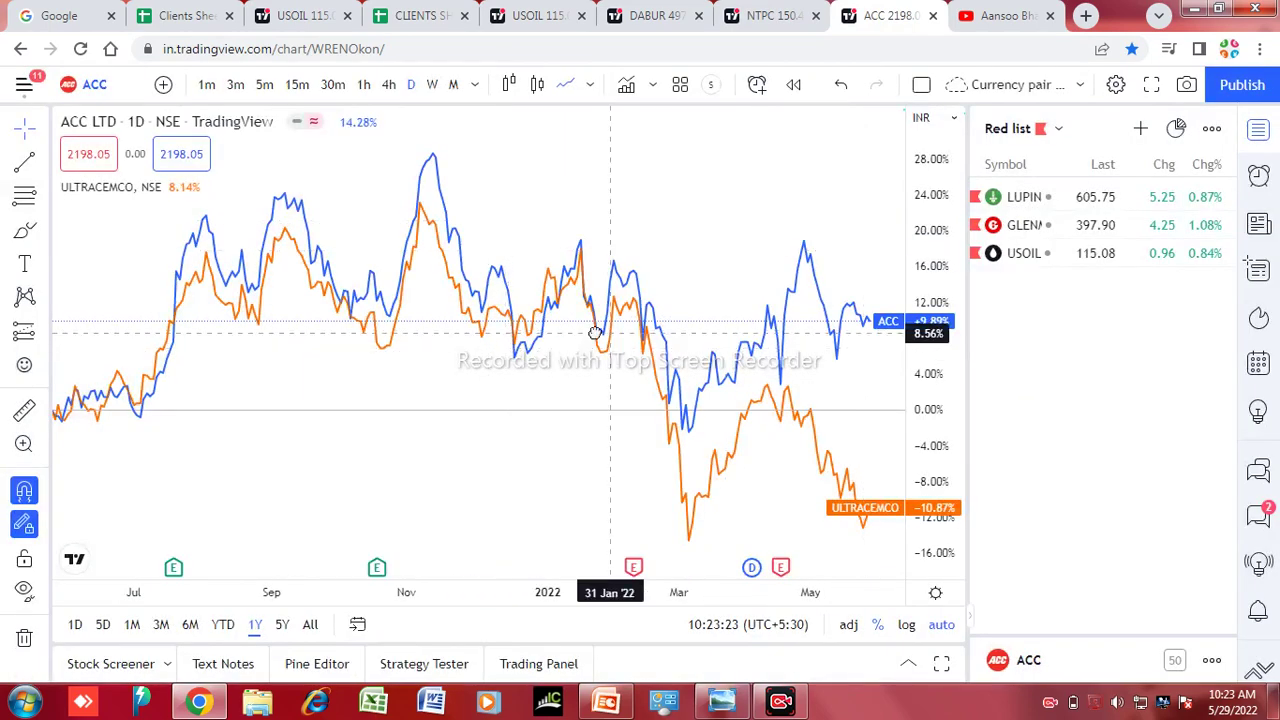
# Compare ACC with ULTRACEMCO over the five-year, one-year, year-to-date and six-month ranges, and return to the one-year view
pyautogui.moveTo(484, 338); pyautogui.dragTo(657, 365)
pyautogui.moveTo(423, 377); pyautogui.dragTo(551, 380)
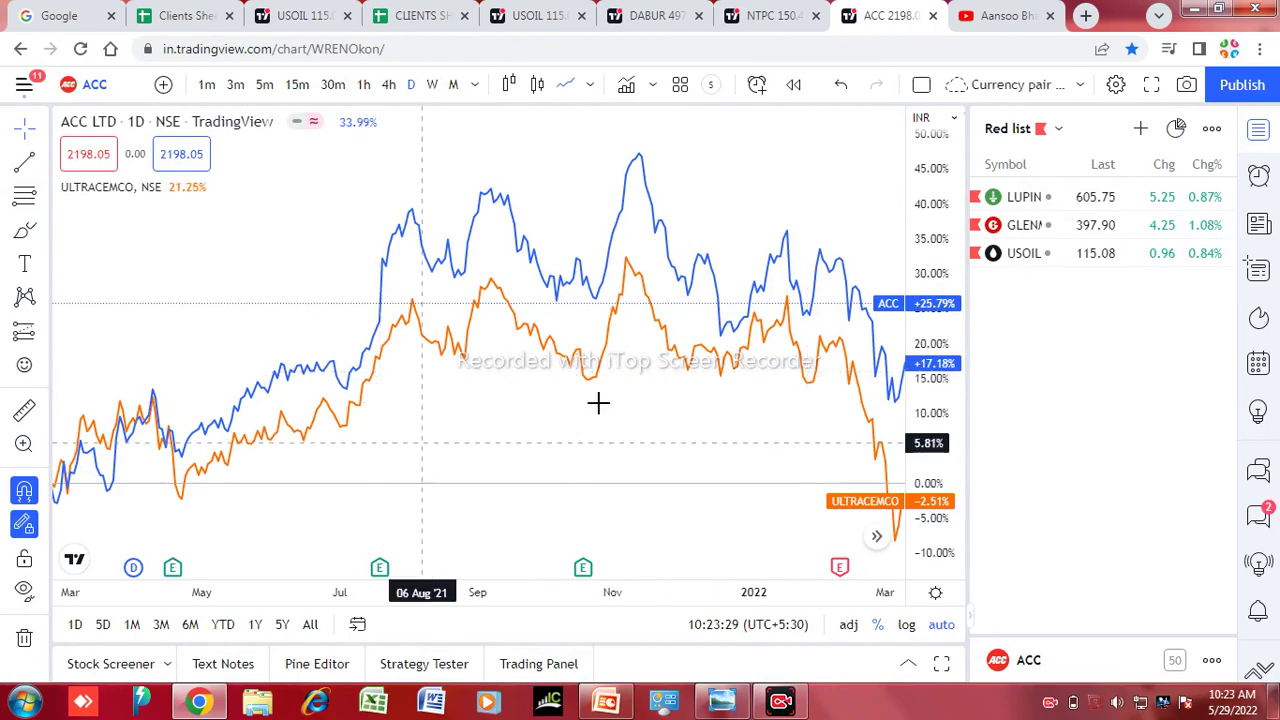
pyautogui.click(282, 626)
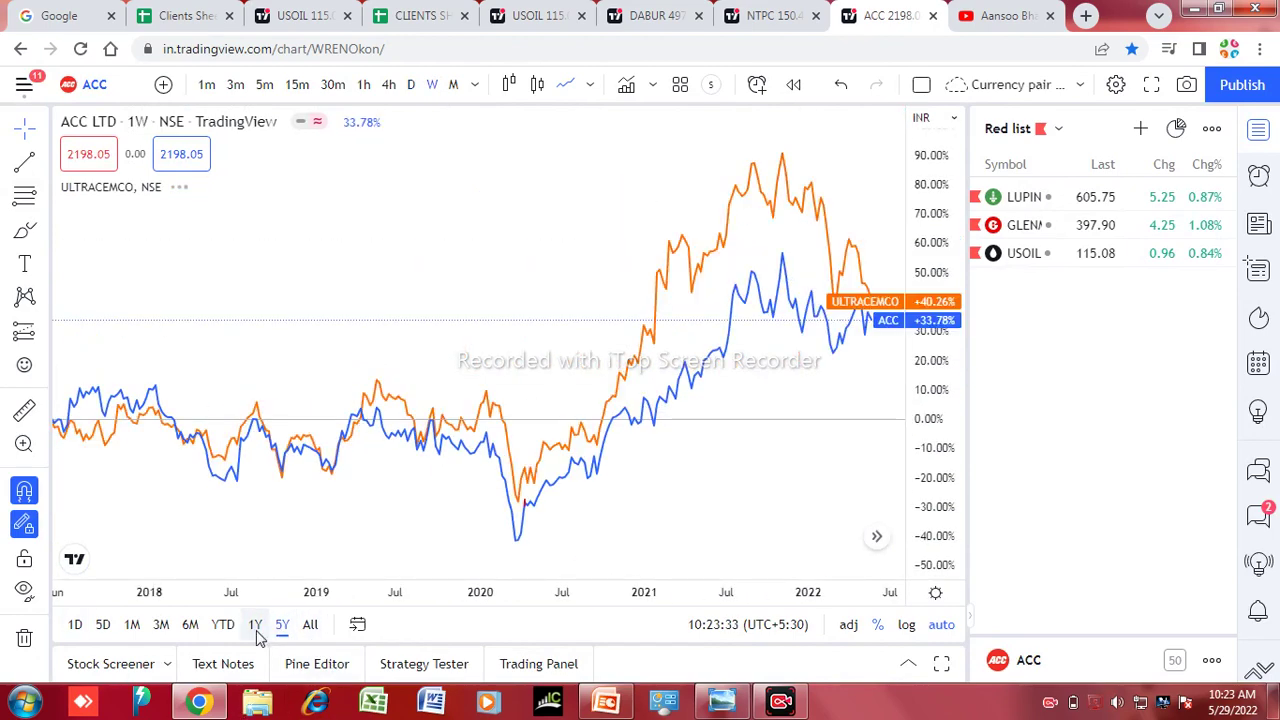
pyautogui.click(255, 630)
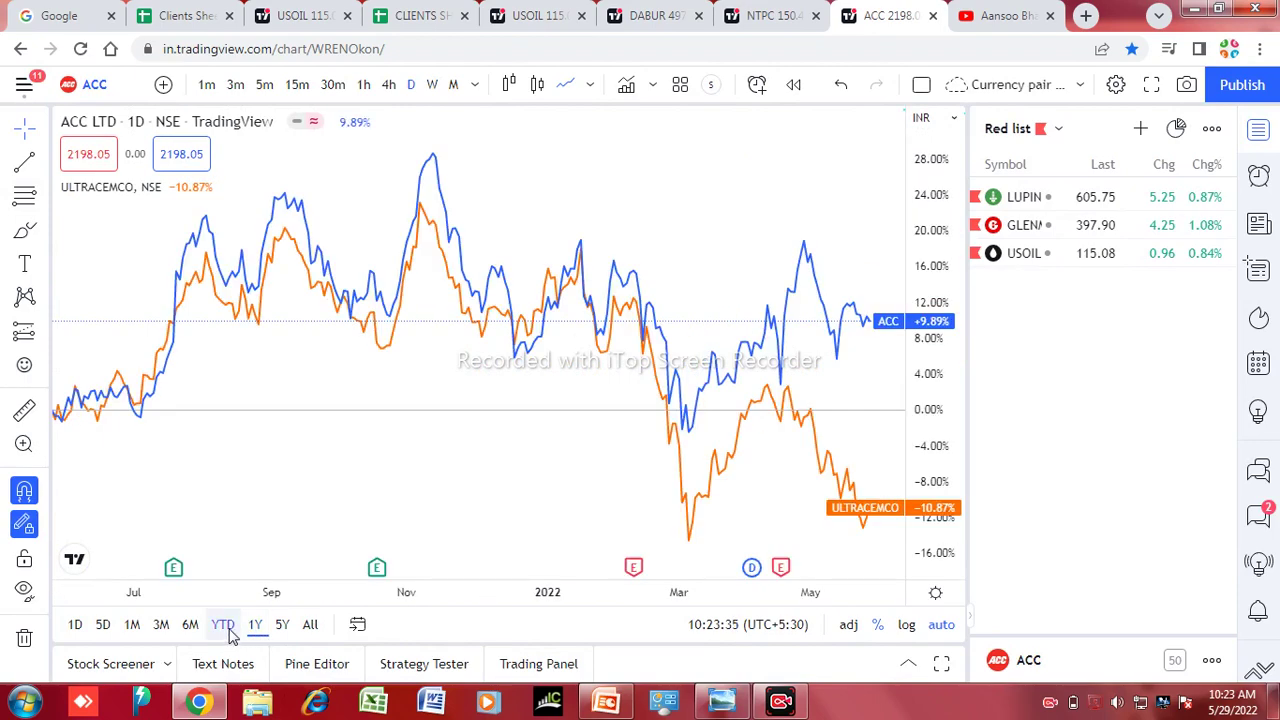
pyautogui.click(228, 634)
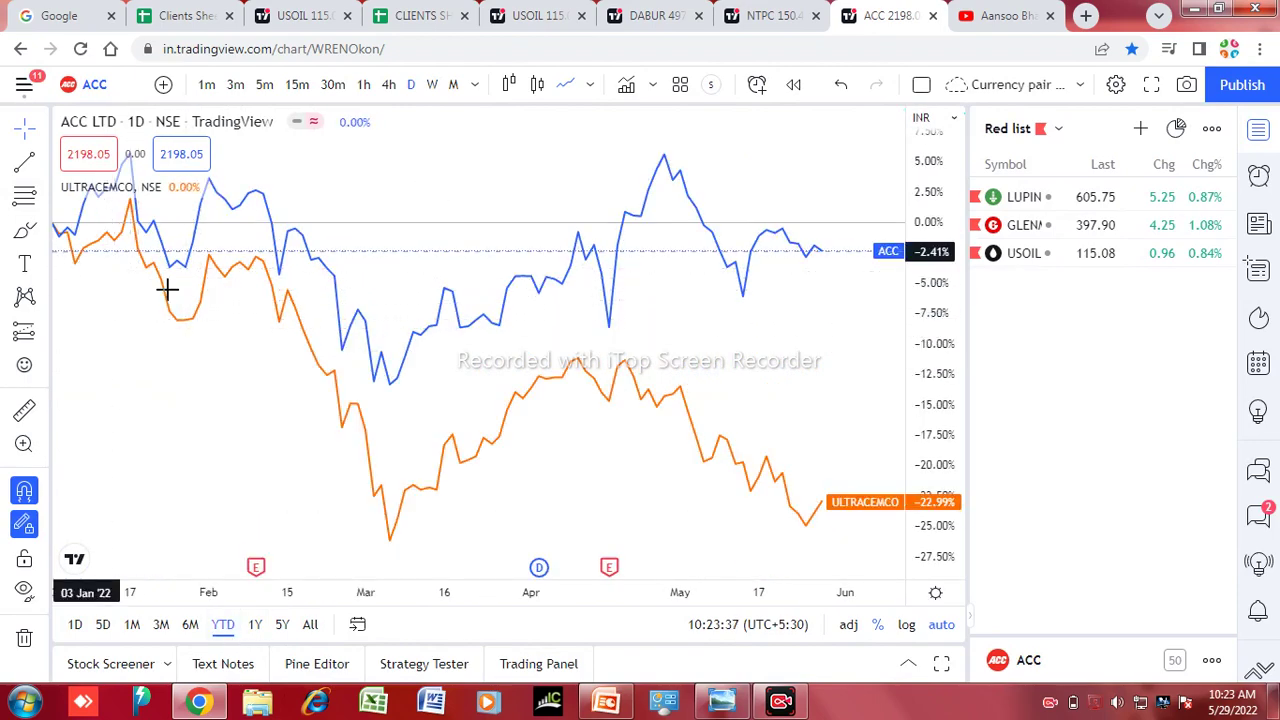
pyautogui.click(200, 627)
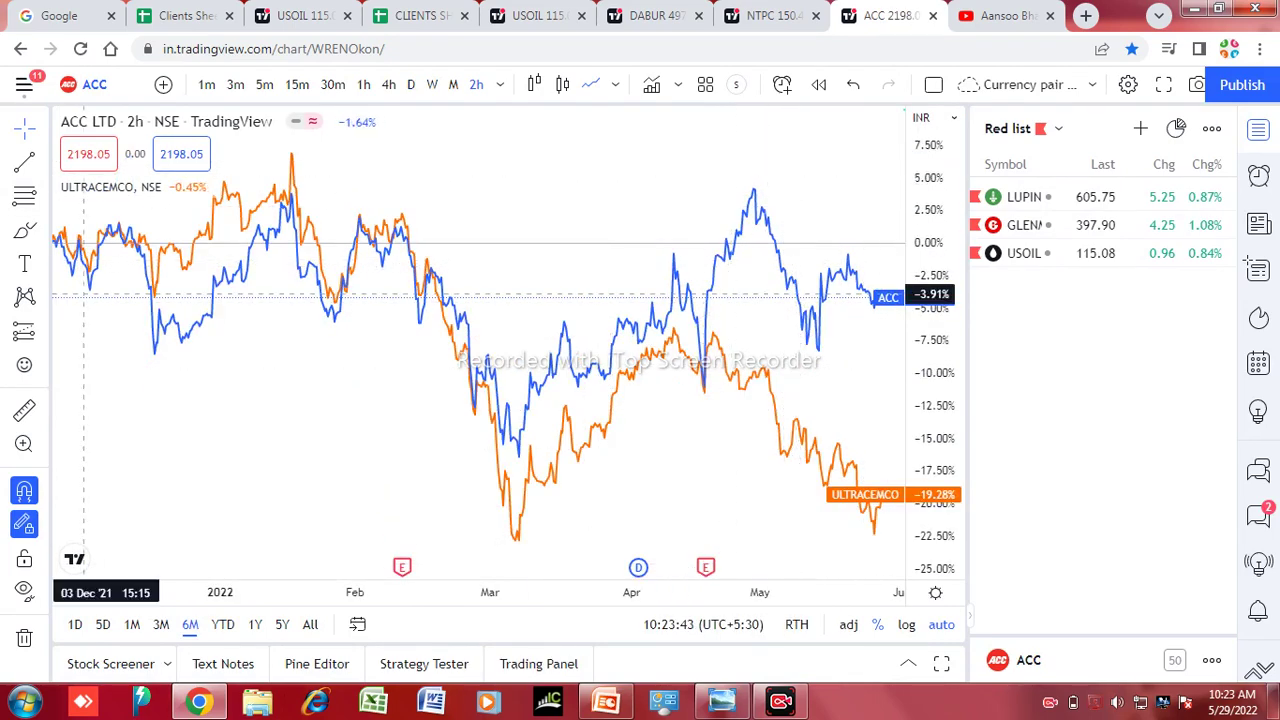
pyautogui.click(256, 630)
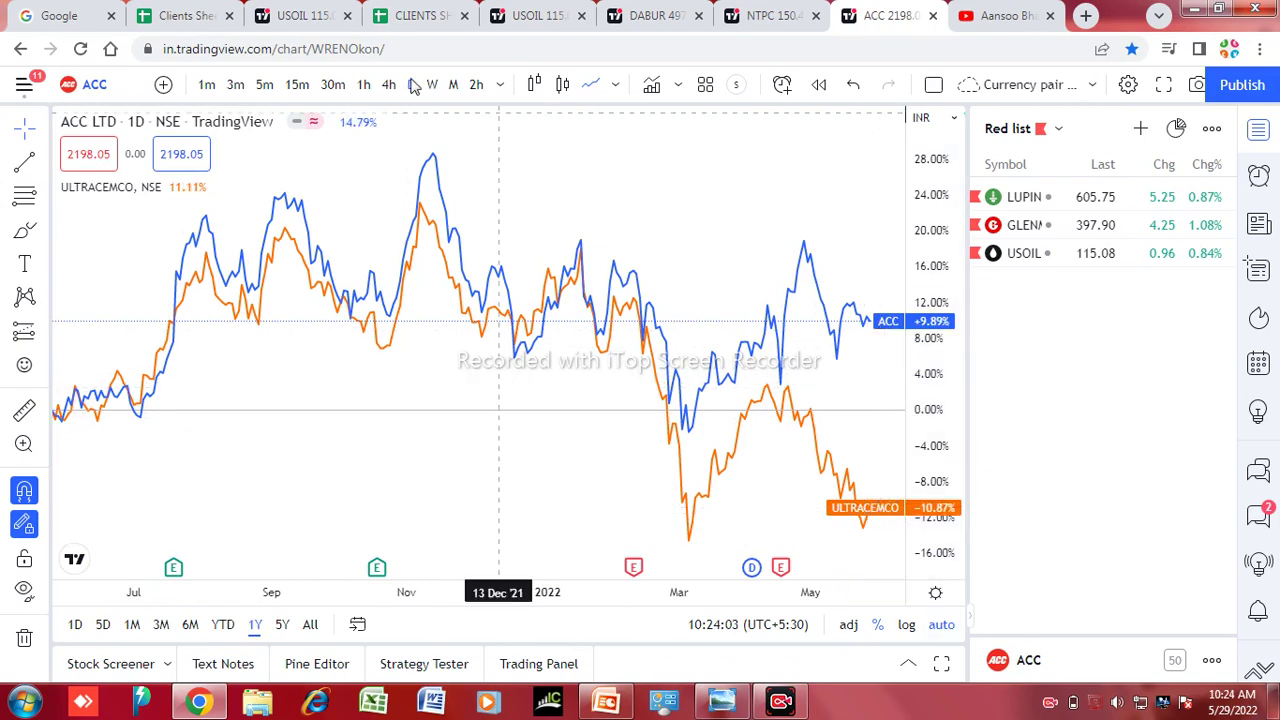
# Examine the X, signal, Y and action values of the first 20 pairs in the equity futures sheet, including ACC–ULTRACEMCO
pyautogui.click(410, 15)
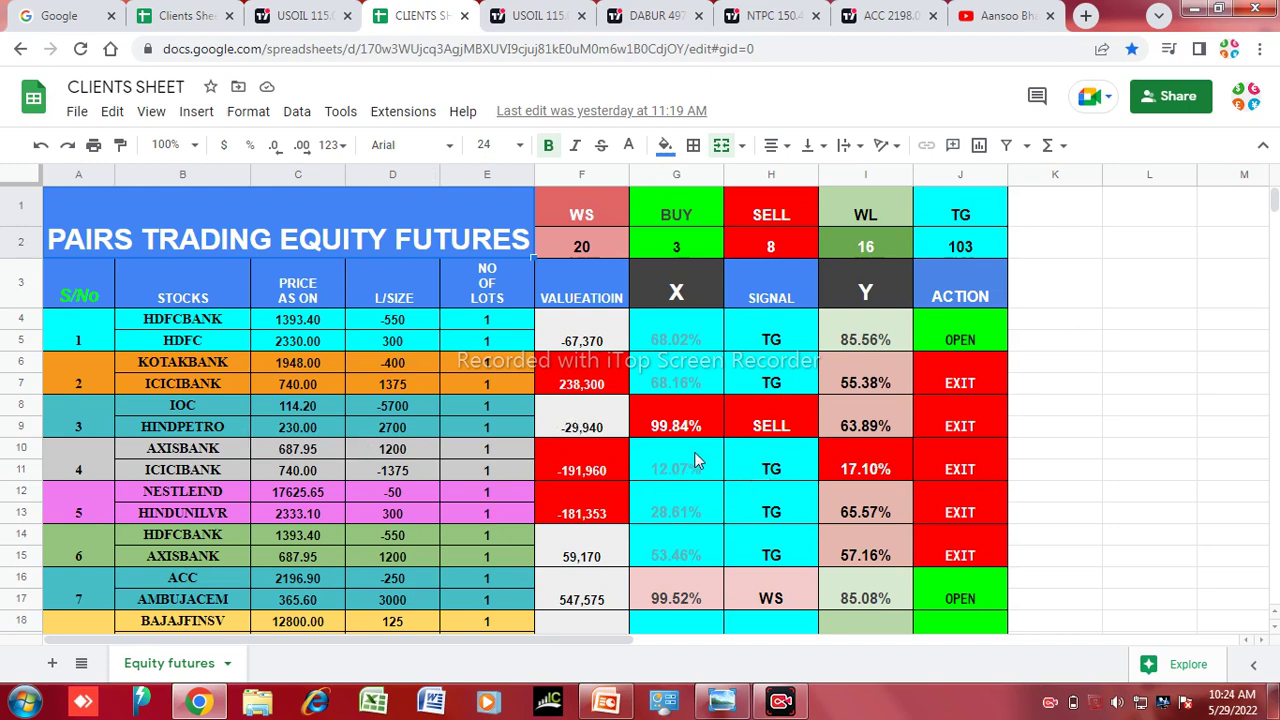
pyautogui.scroll(-3, 700, 460)
pyautogui.scroll(-3, 778, 470)
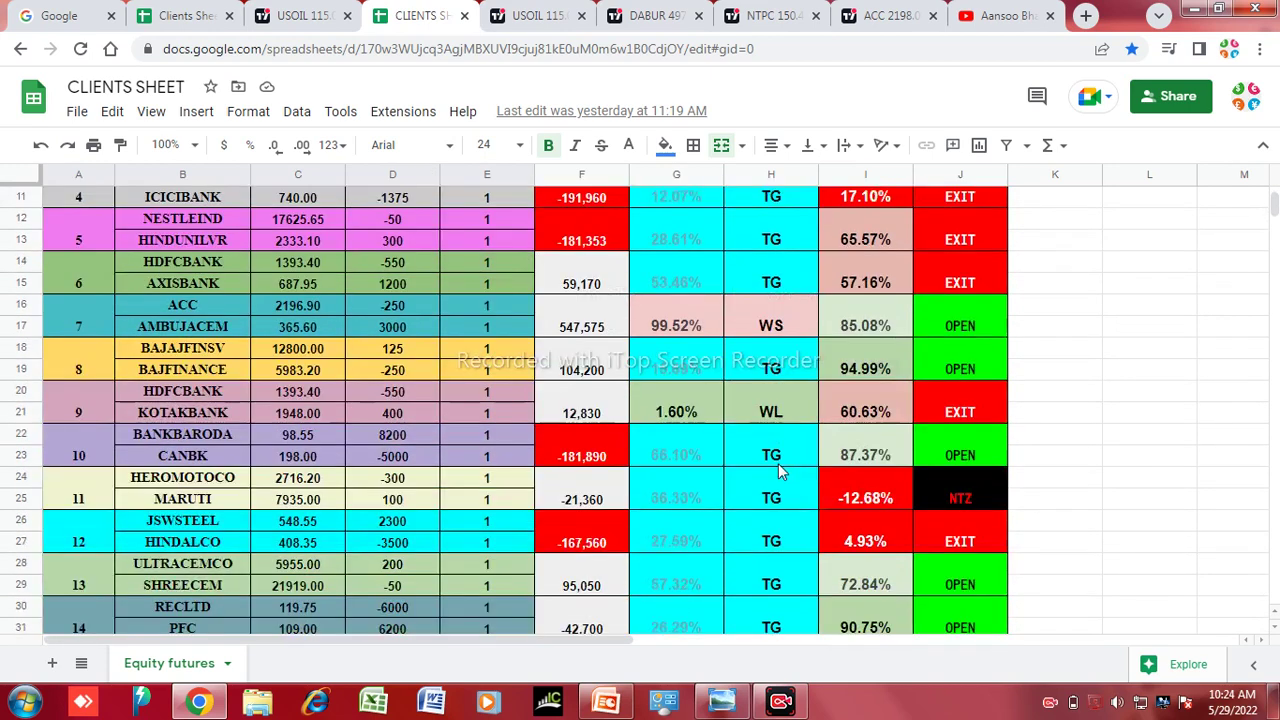
pyautogui.scroll(-6, 780, 470)
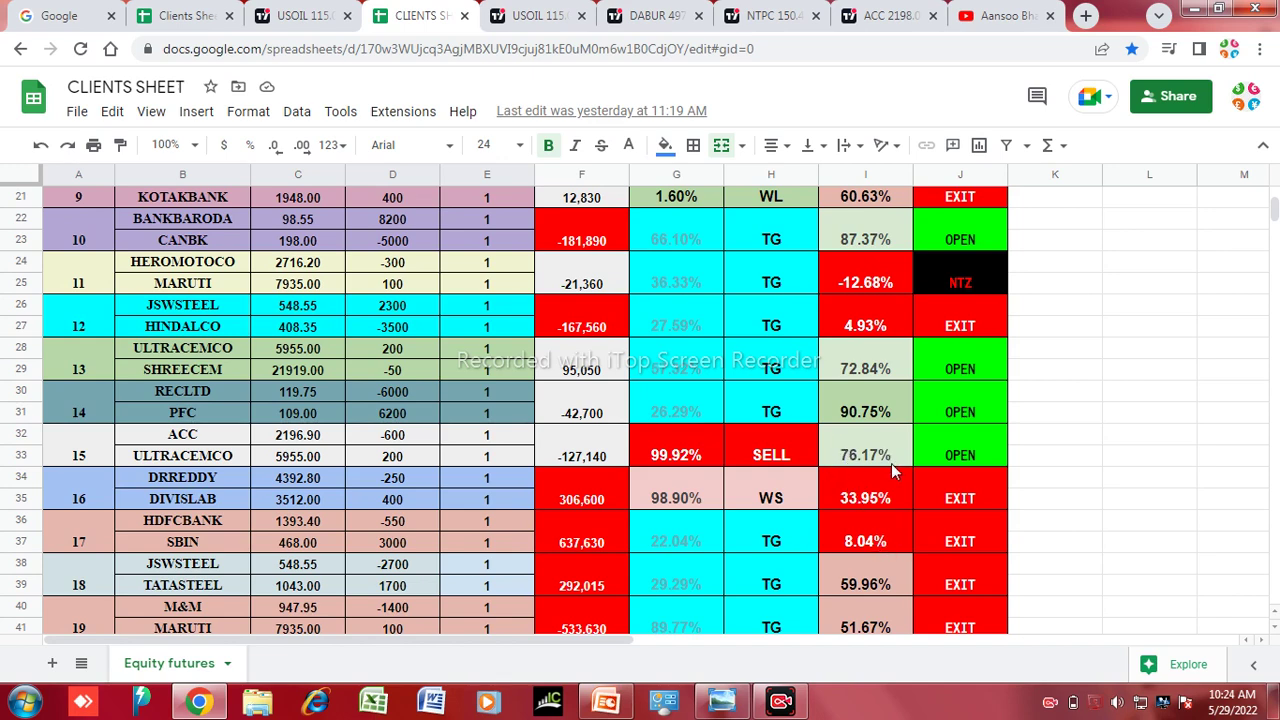
pyautogui.scroll(7, 888, 360)
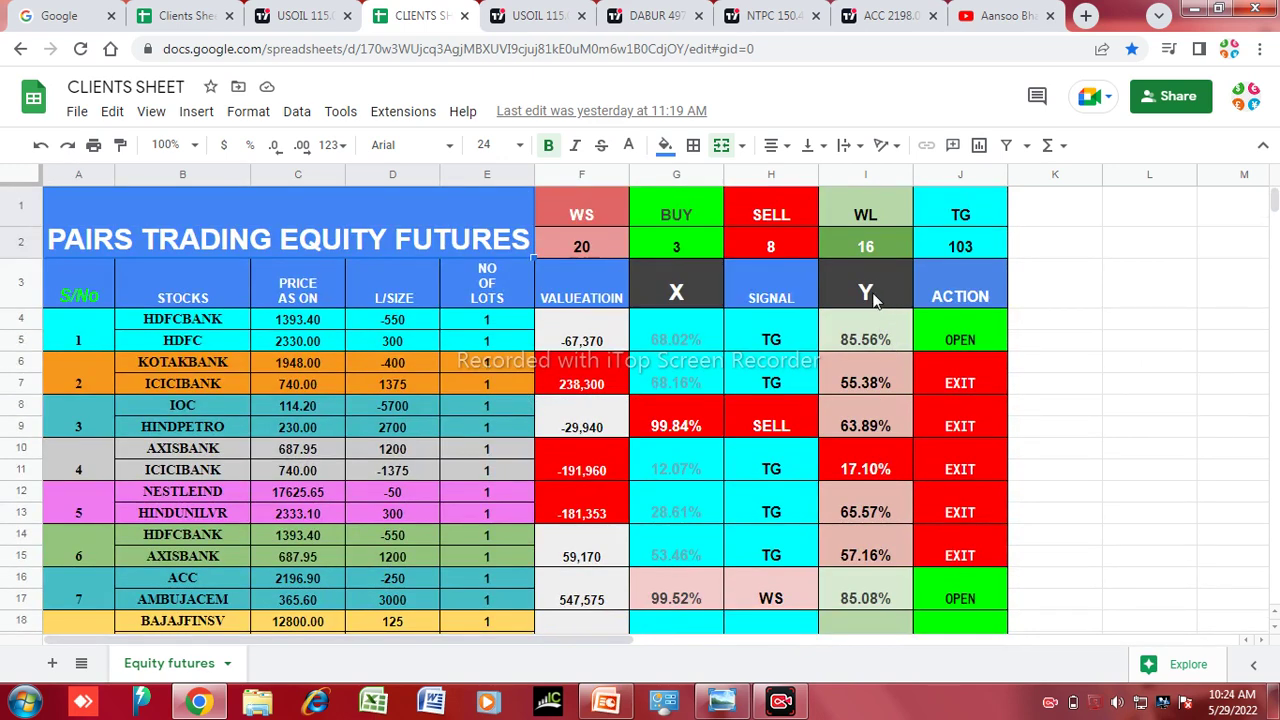
pyautogui.scroll(-7, 872, 297)
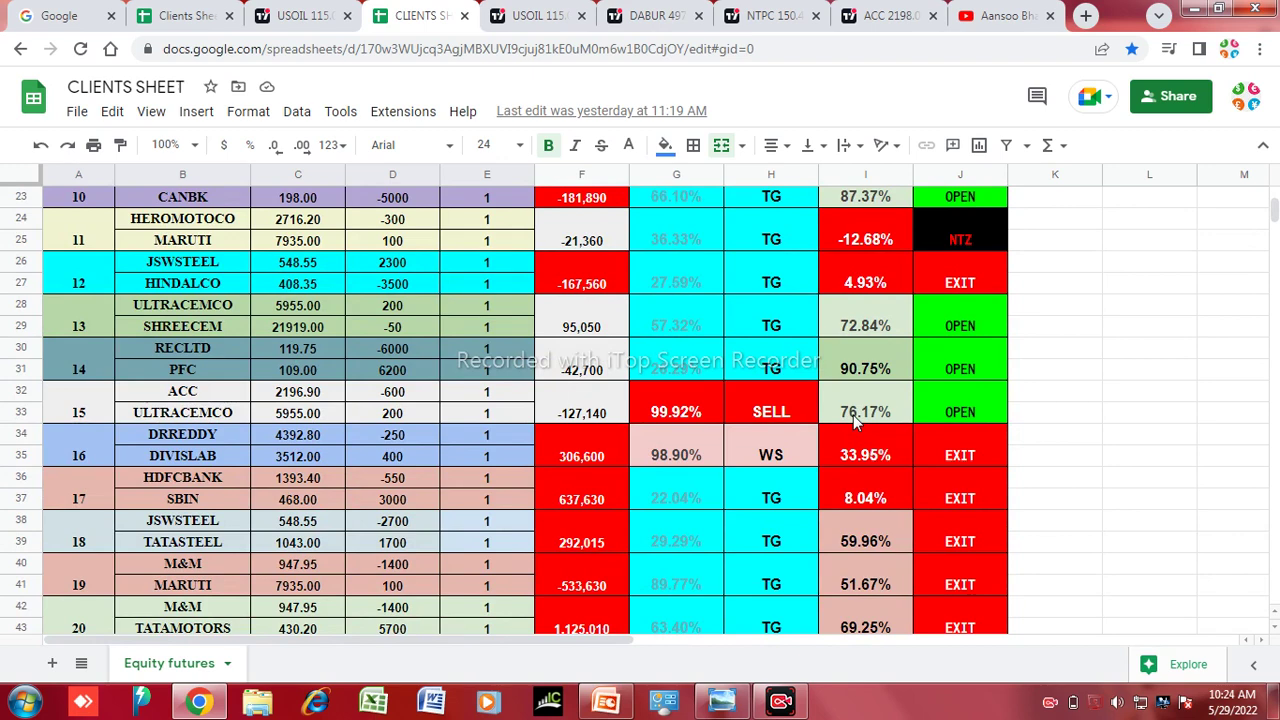
pyautogui.scroll(5, 853, 415)
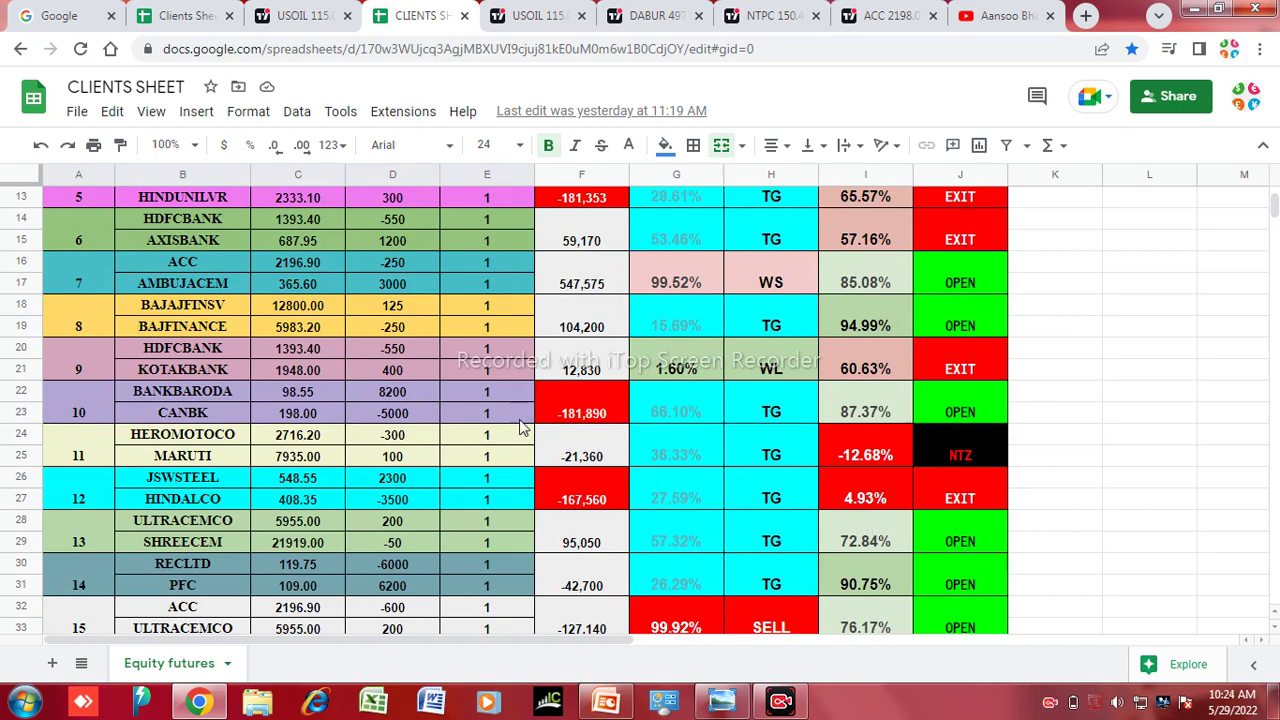
pyautogui.scroll(6, 540, 461)
# Revisit the currency pairs sheet and the USOIL and DABUR charts, and return to the ACC versus ULTRACEMCO chart
pyautogui.click(190, 16)
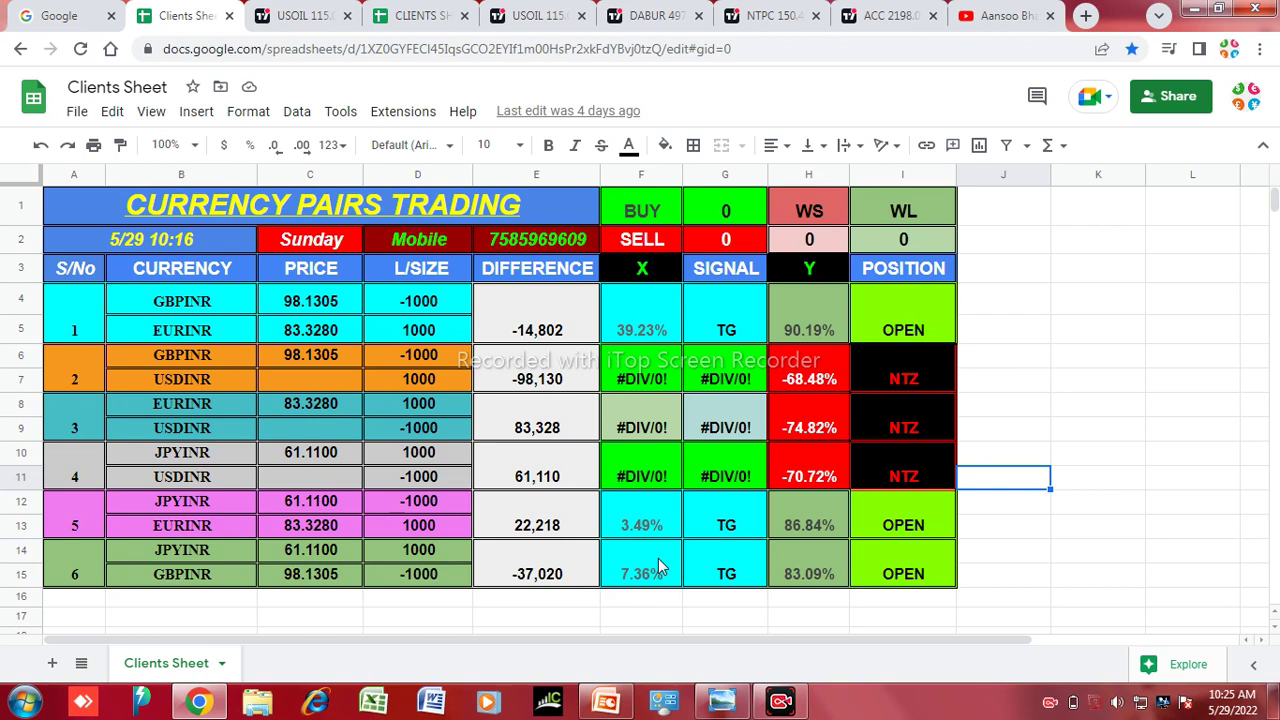
pyautogui.click(535, 15)
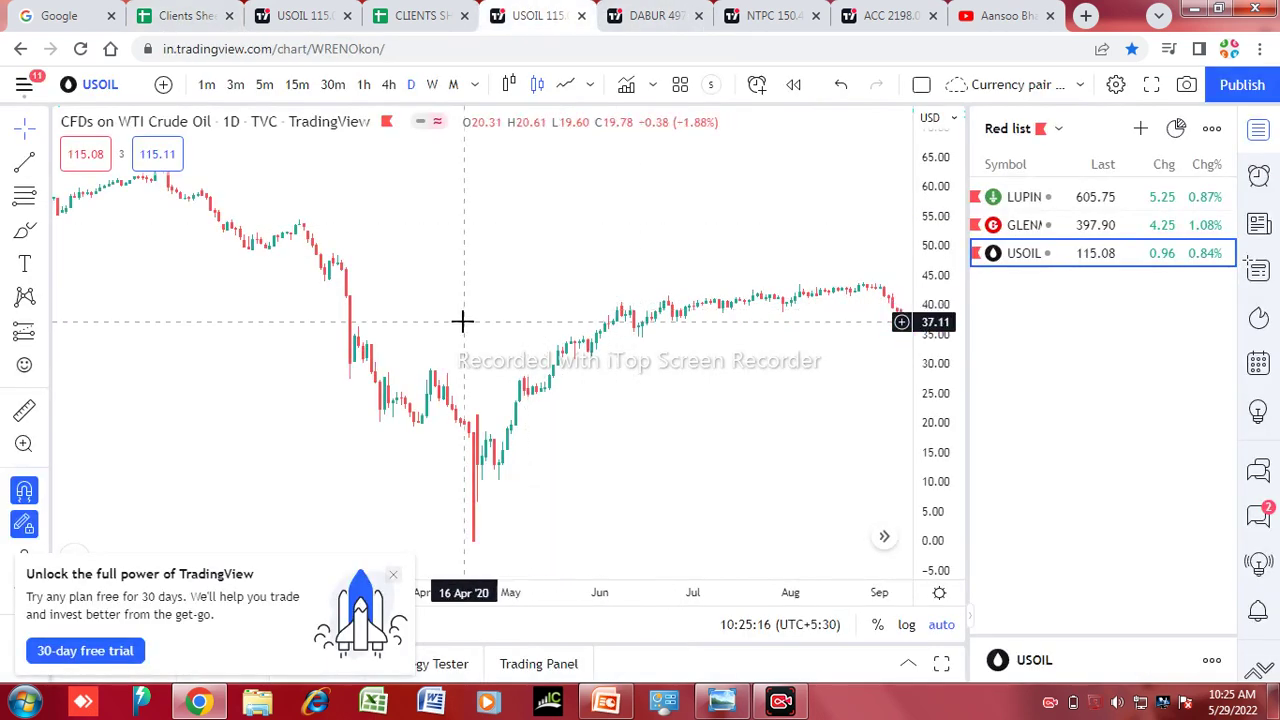
pyautogui.click(415, 14)
pyautogui.click(665, 15)
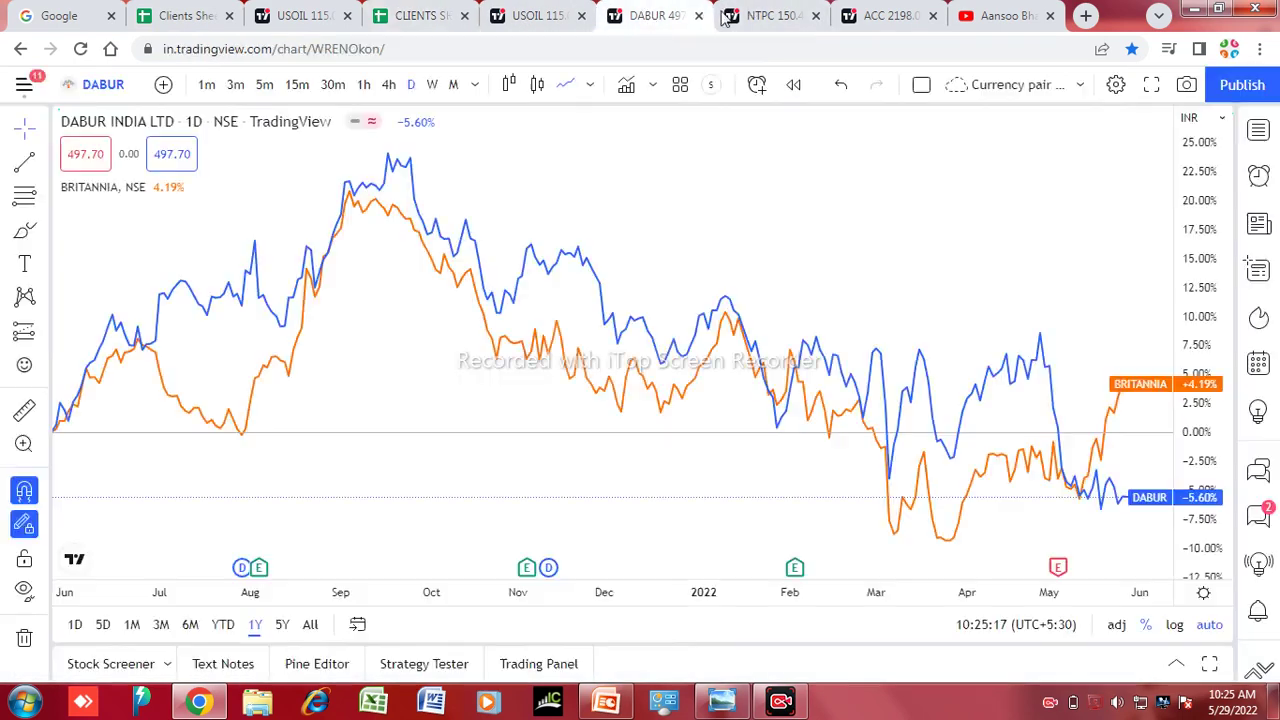
pyautogui.click(866, 16)
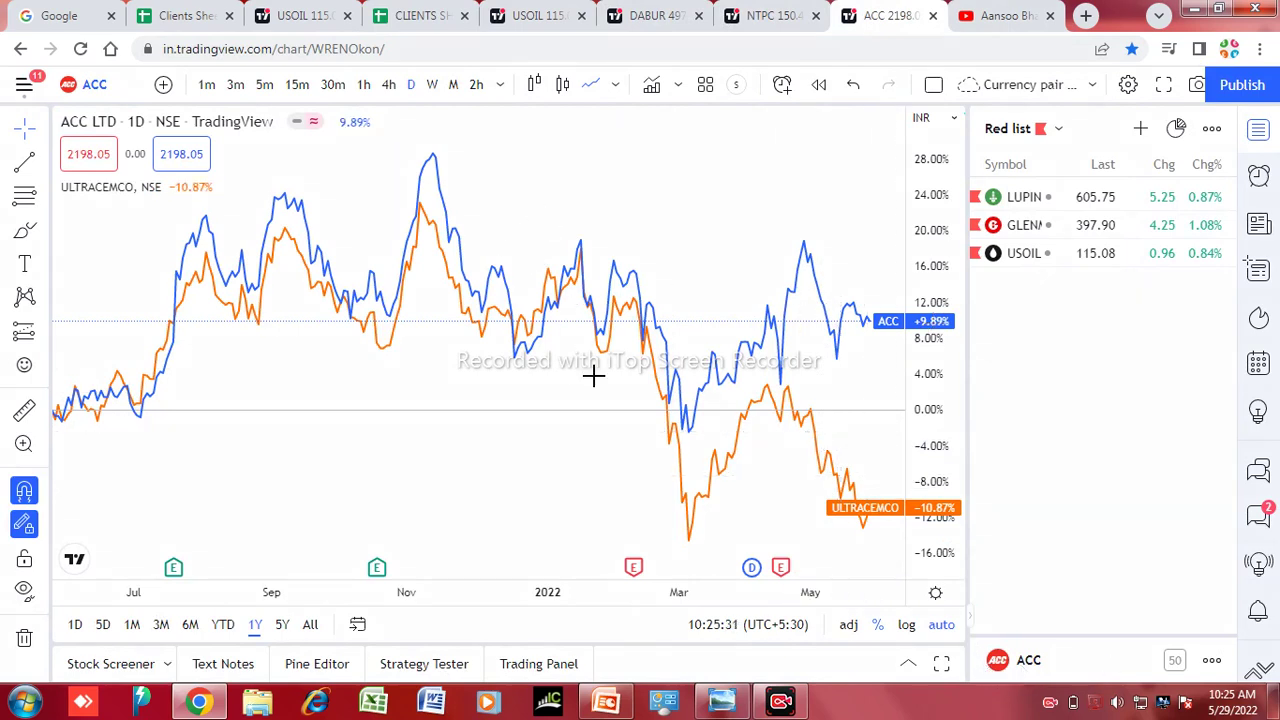
# Handwrite "P" and "3" over the chart, circle ULTRACEMCO's latest point, draw down from ACC's latest point, and clear the marks
pyautogui.moveTo(478, 150)
pyautogui.mouseDown()
pyautogui.moveTo(478, 188)
pyautogui.moveTo(481, 168)
pyautogui.mouseUp()
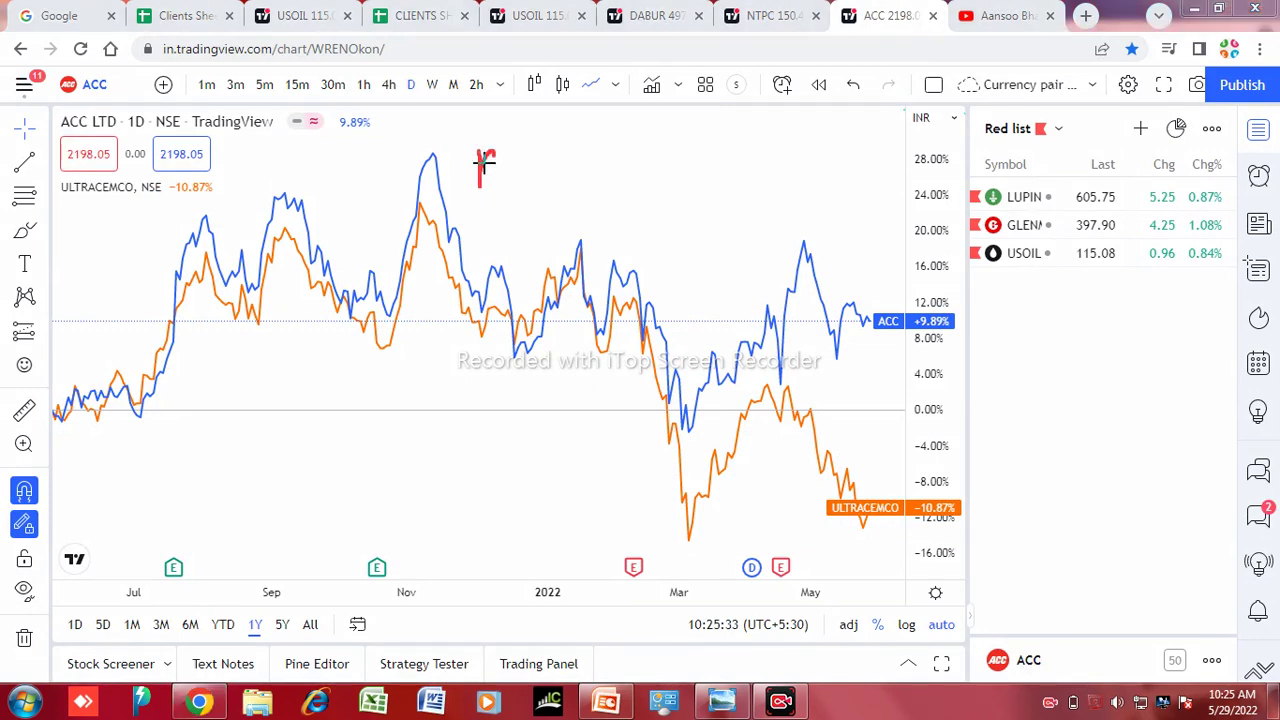
pyautogui.moveTo(570, 155)
pyautogui.mouseDown()
pyautogui.moveTo(606, 183)
pyautogui.moveTo(572, 195)
pyautogui.mouseUp()
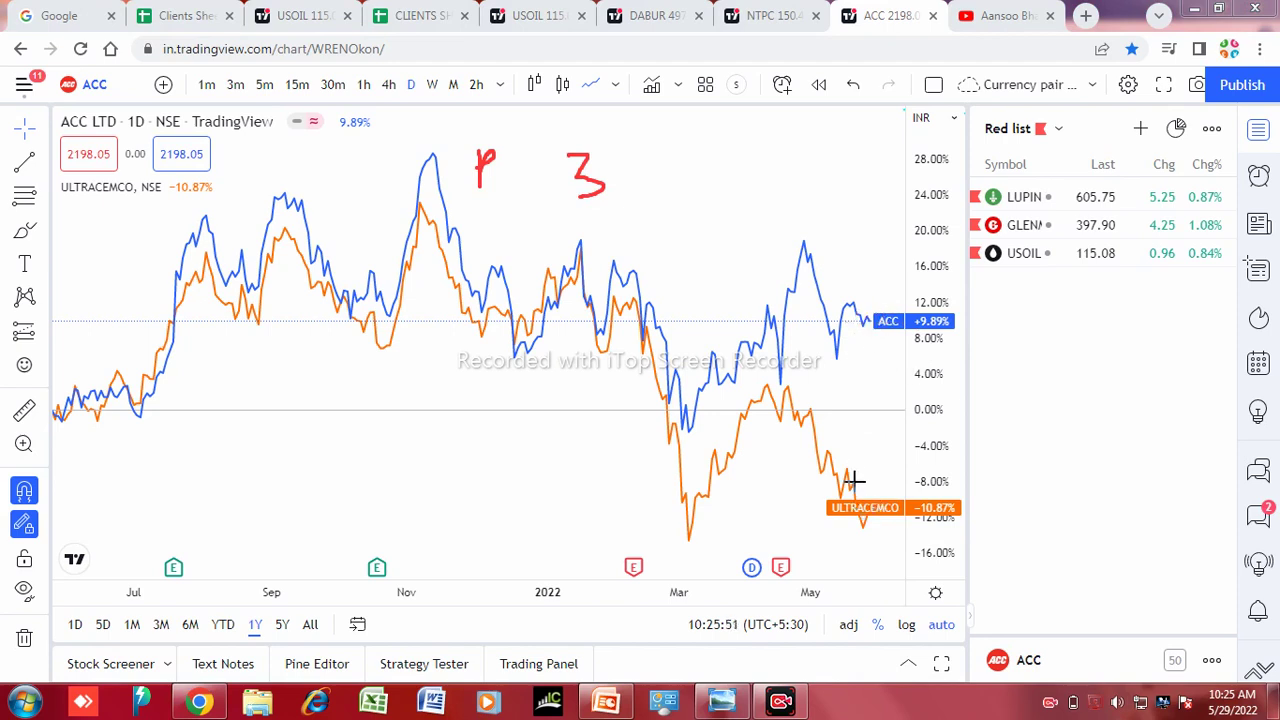
pyautogui.moveTo(864, 494); pyautogui.dragTo(856, 512)
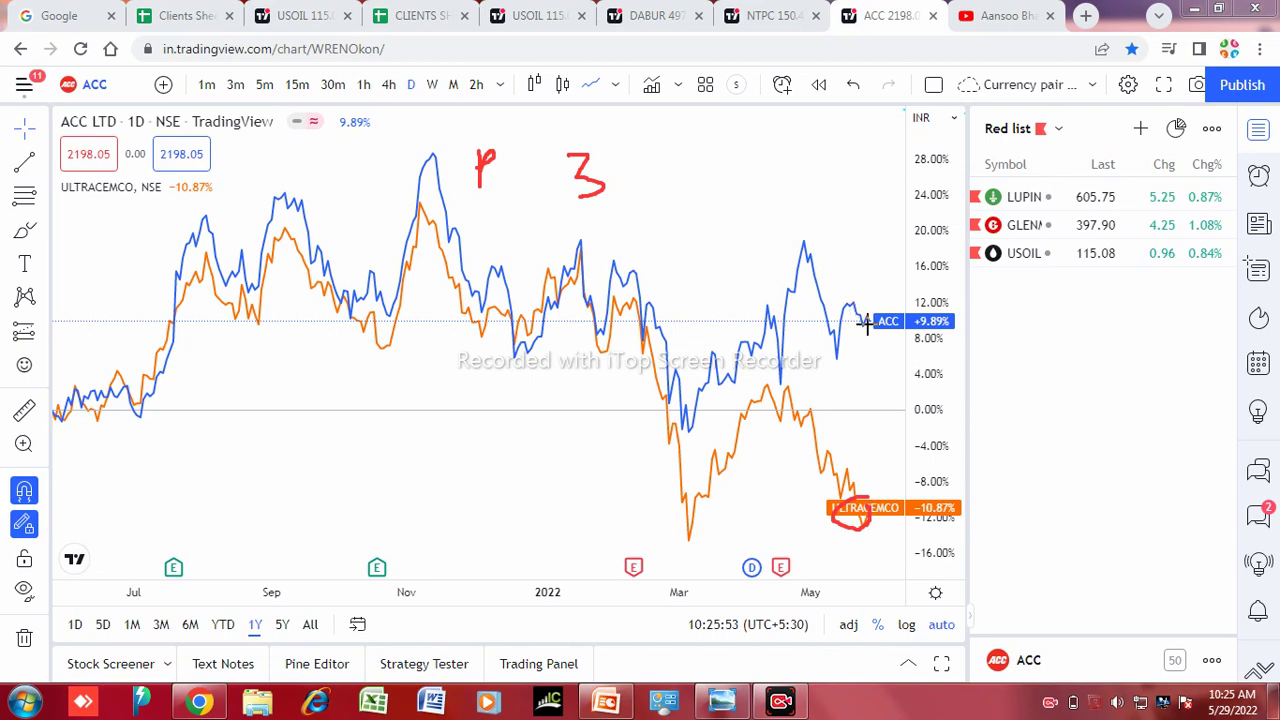
pyautogui.moveTo(870, 320); pyautogui.dragTo(883, 384)
pyautogui.press('Escape')
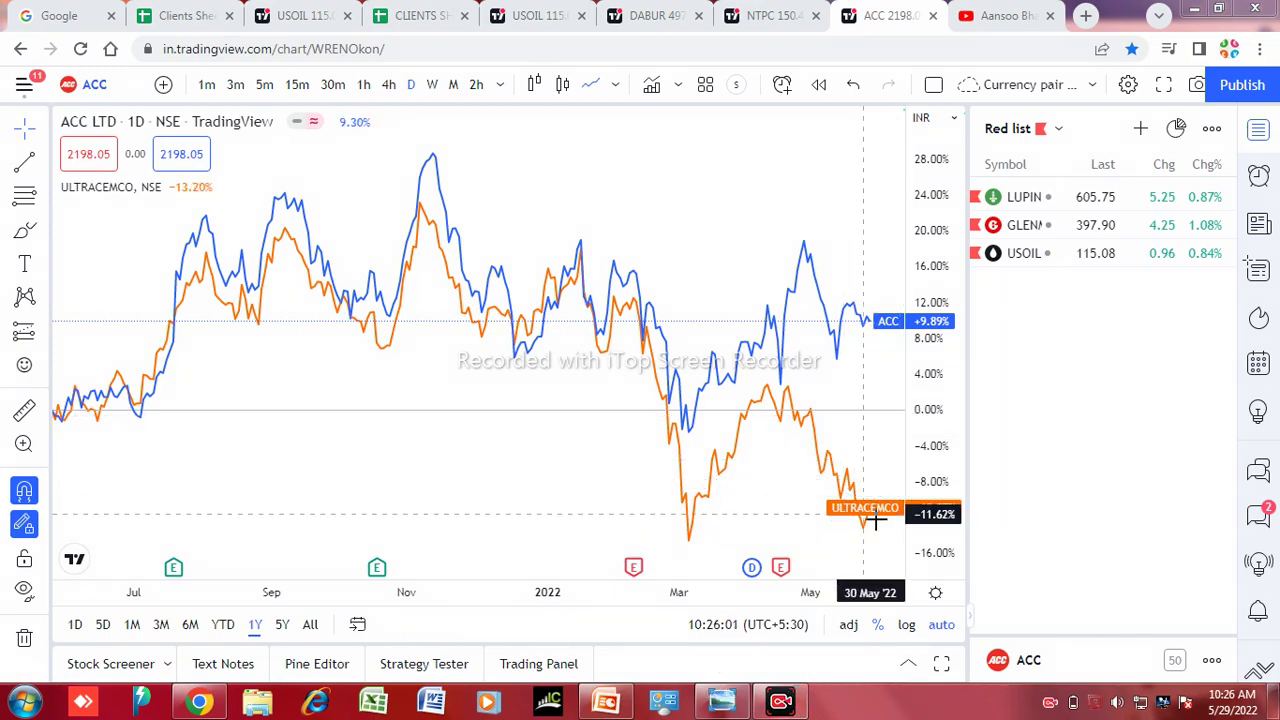
# On the one-year chart, circle ACC's latest point and sketch ACC falling and ULTRACEMCO rising towards each other
pyautogui.hscroll(-2, 800, 450)
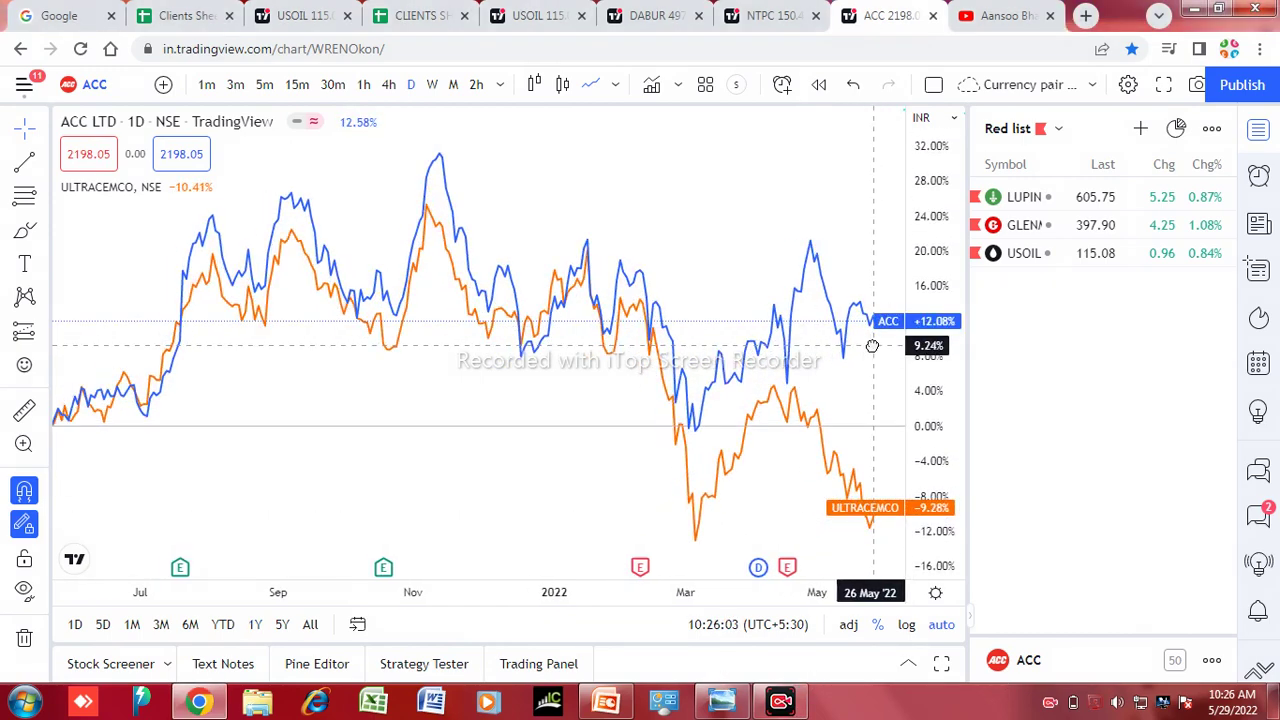
pyautogui.click(255, 624)
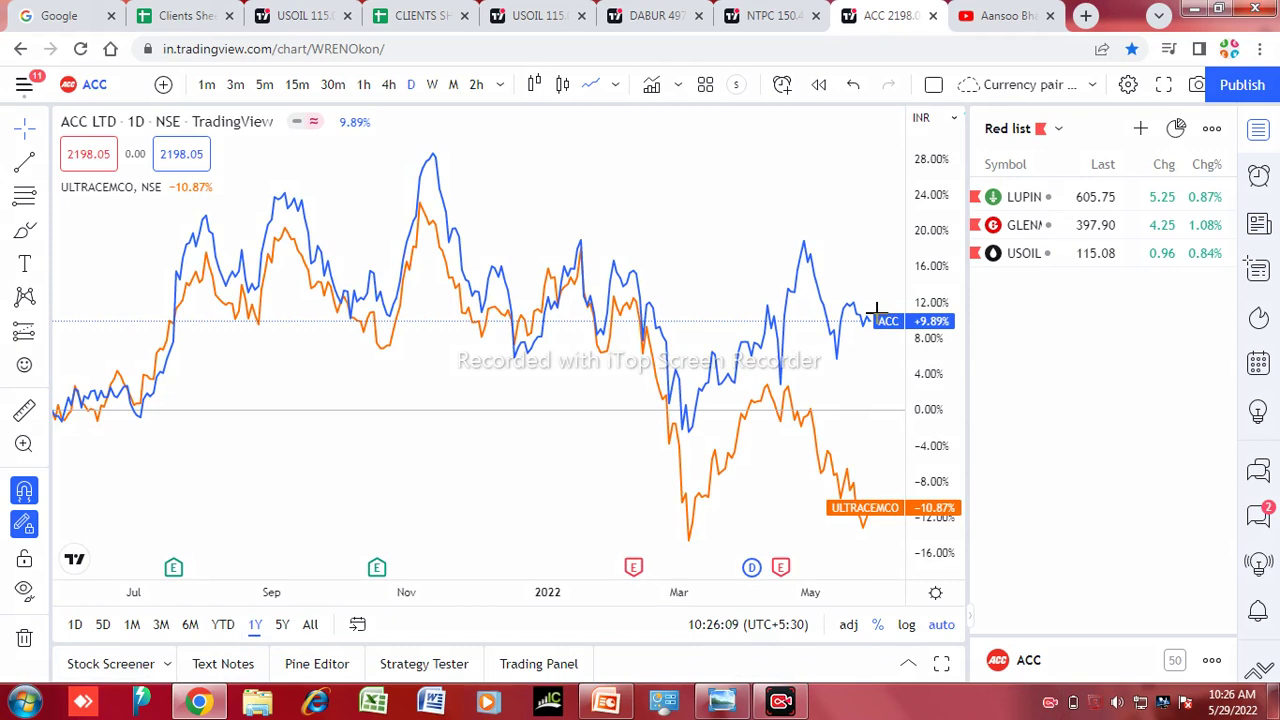
pyautogui.moveTo(851, 319)
pyautogui.mouseDown()
pyautogui.moveTo(884, 340)
pyautogui.moveTo(864, 314)
pyautogui.mouseUp()
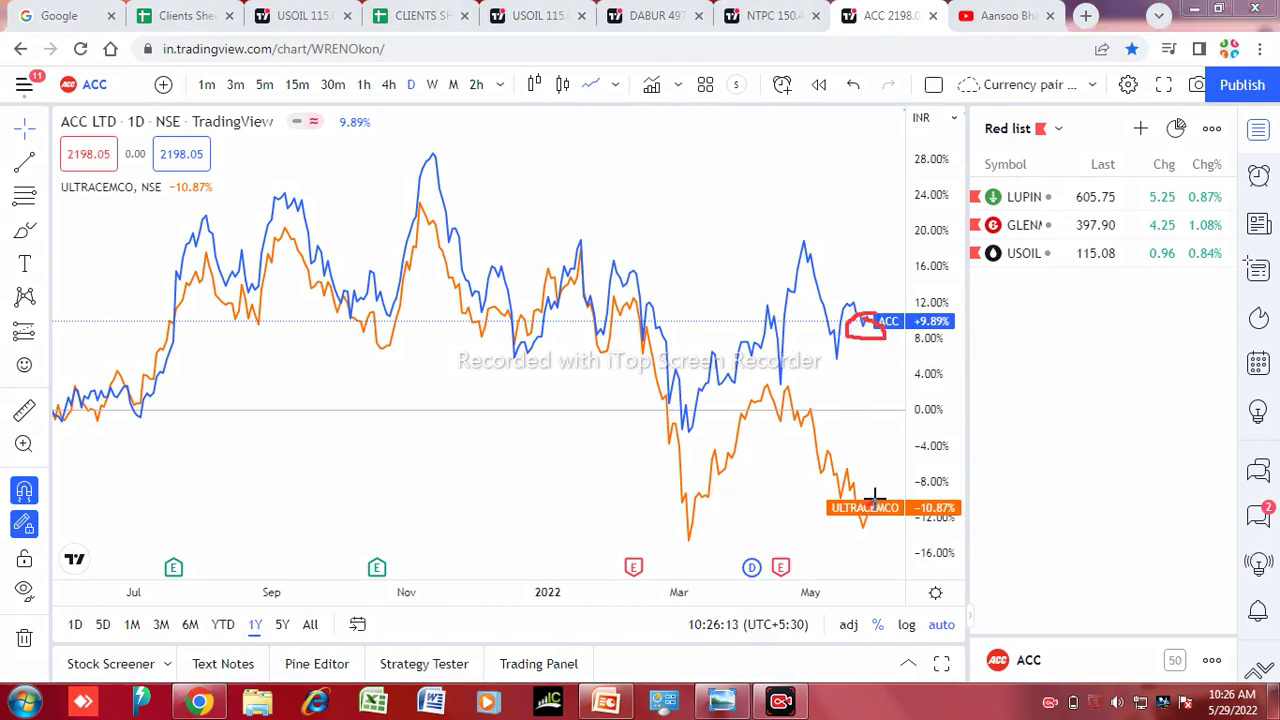
pyautogui.moveTo(874, 497); pyautogui.dragTo(884, 449)
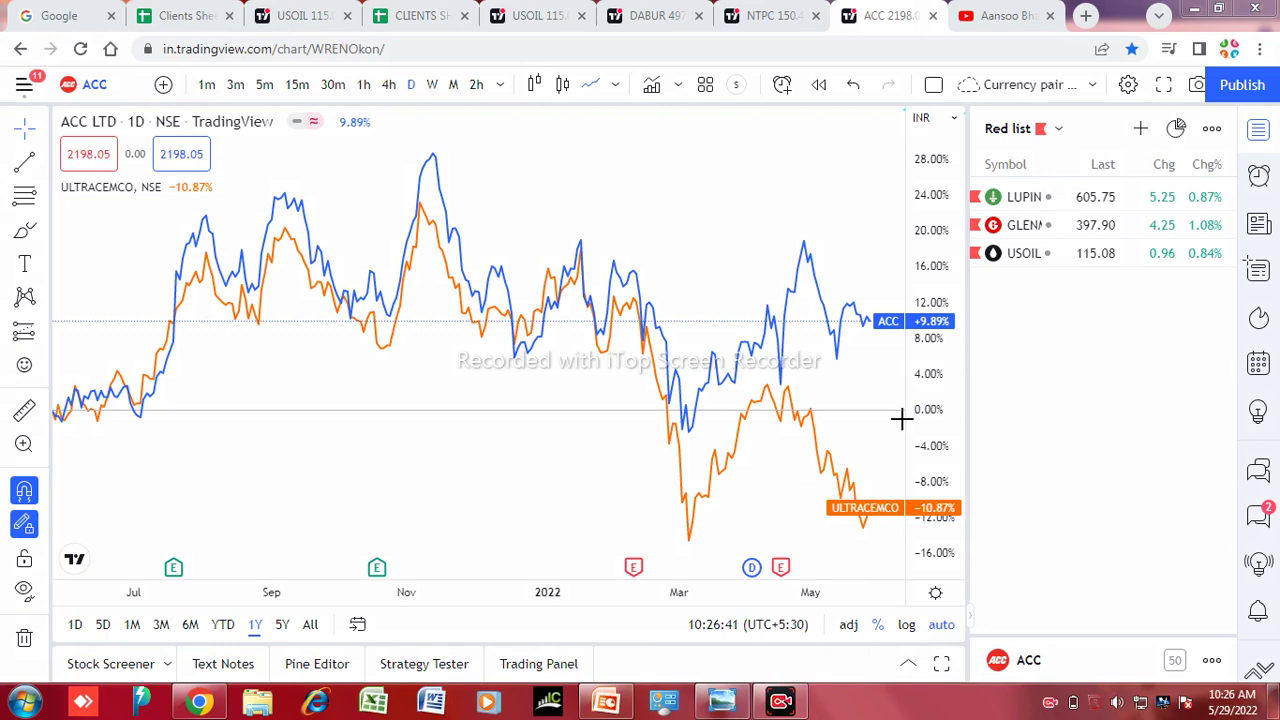
pyautogui.moveTo(866, 318); pyautogui.dragTo(884, 395)
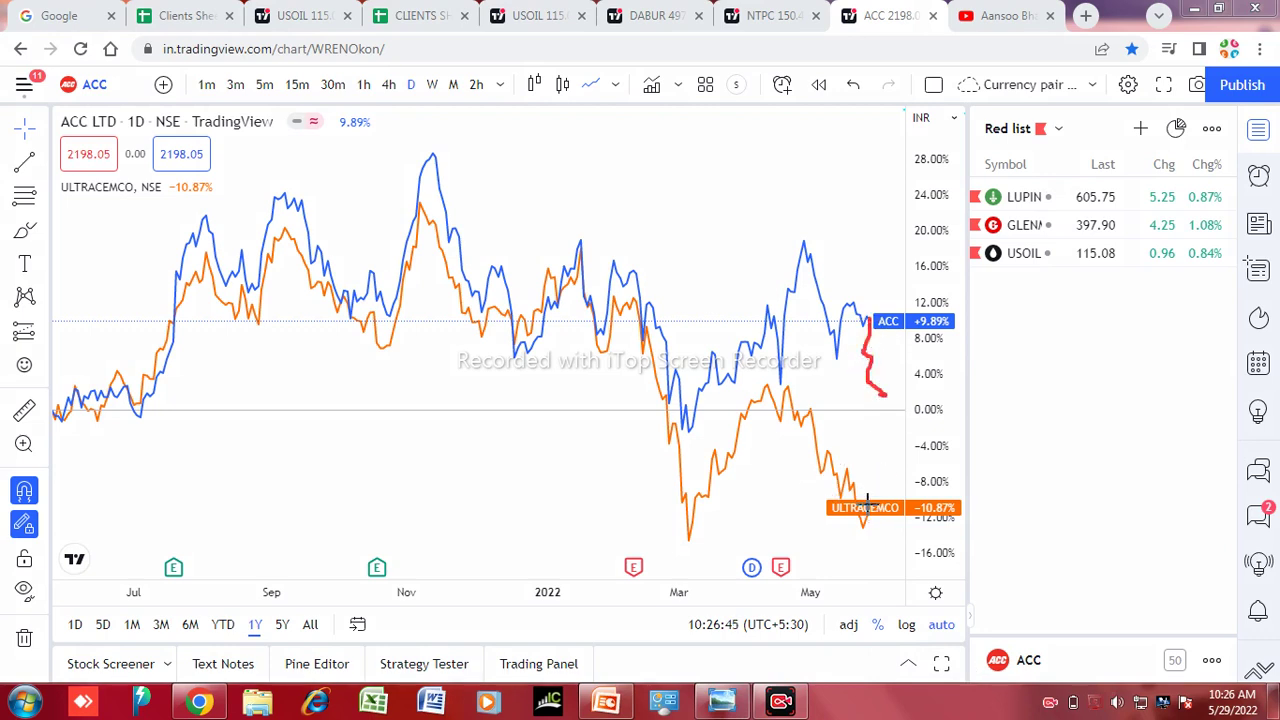
pyautogui.moveTo(870, 502)
pyautogui.mouseDown()
pyautogui.moveTo(883, 491)
pyautogui.moveTo(884, 431)
pyautogui.mouseUp()
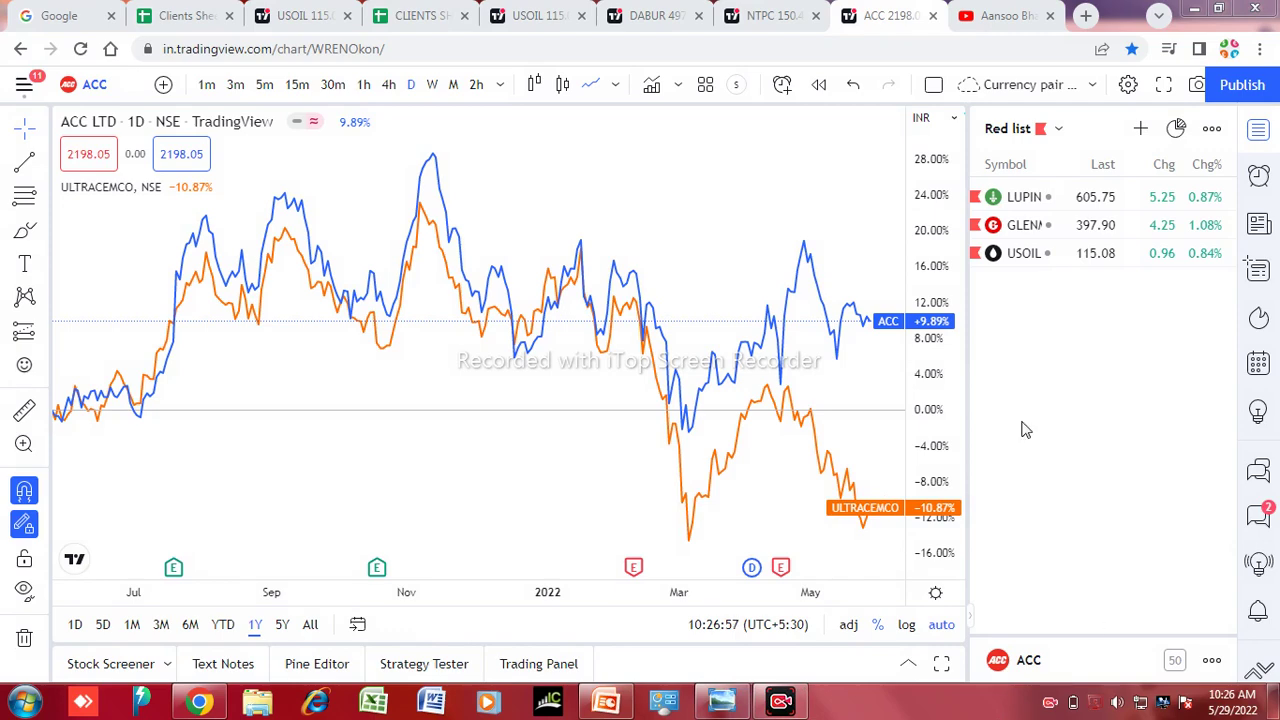
# Restore the one-year range, sketch ACC rising and ULTRACEMCO falling apart from their latest points, and undo both strokes
pyautogui.moveTo(870, 320); pyautogui.dragTo(851, 318)
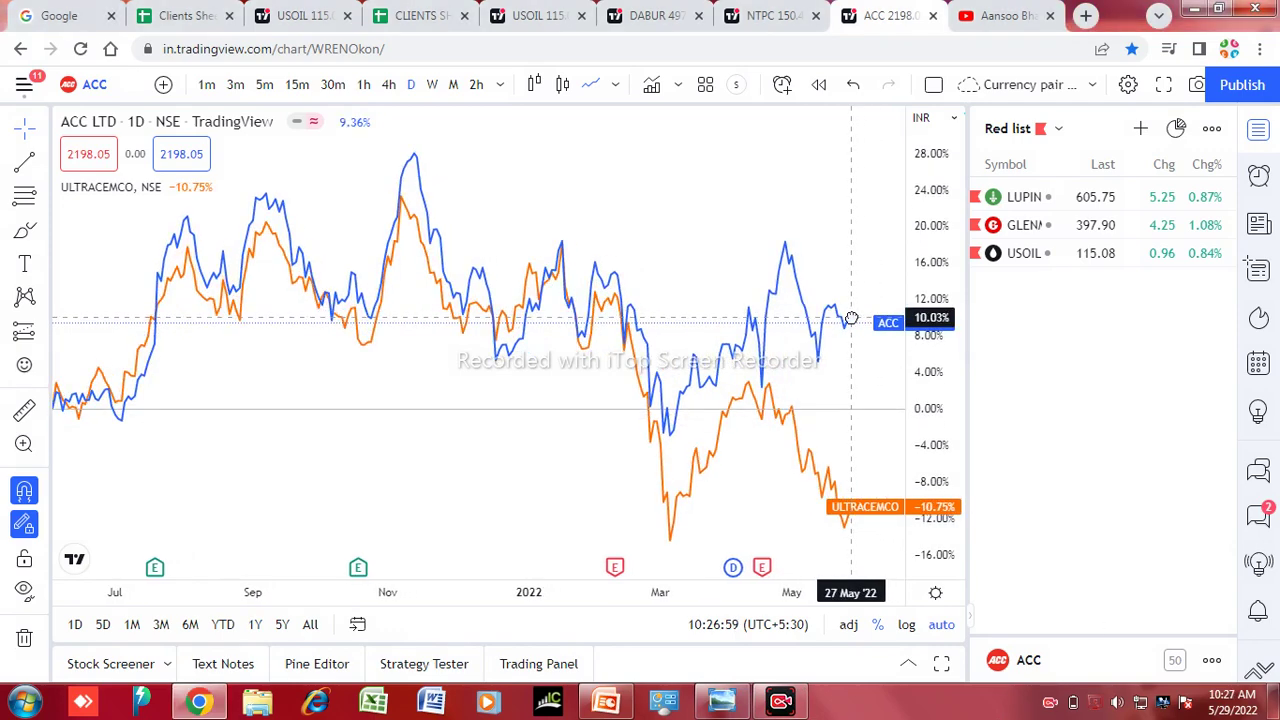
pyautogui.click(257, 628)
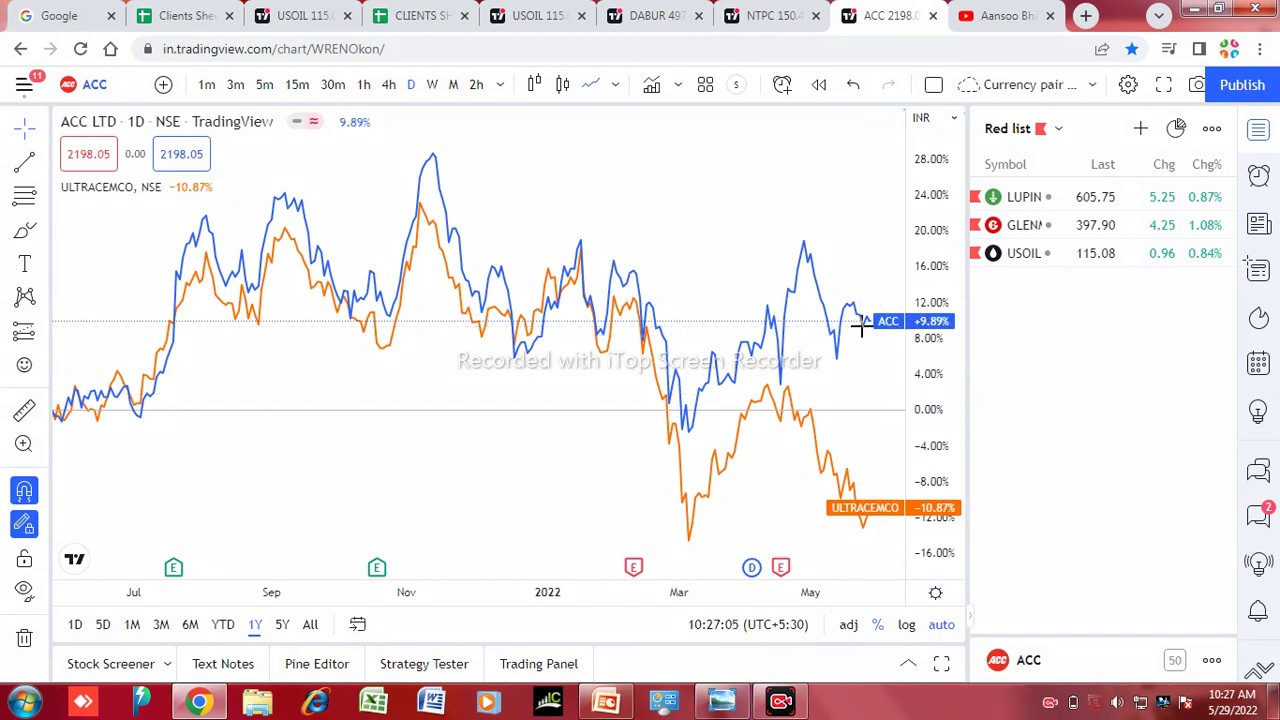
pyautogui.moveTo(864, 321); pyautogui.dragTo(893, 237)
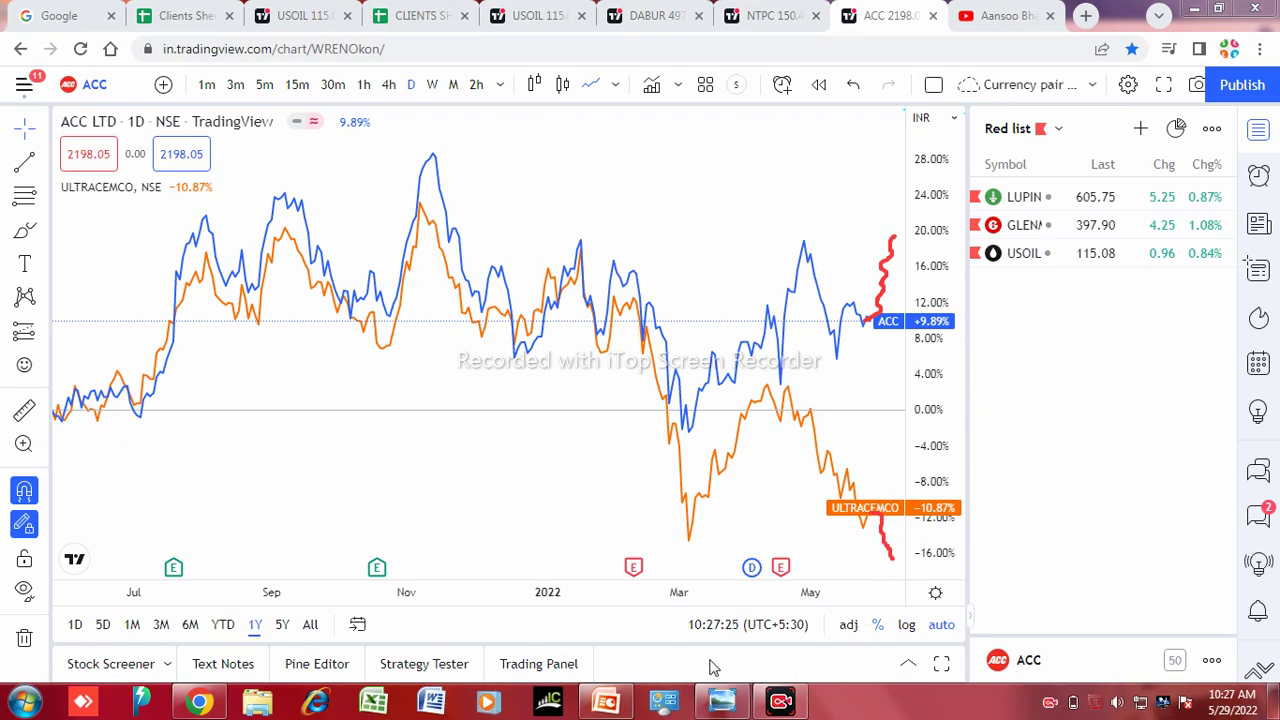
pyautogui.hotkey('ctrl', 'z')
pyautogui.hotkey('ctrl', 'z')
# Return to the equity futures sheet and reopen the USOIL crash chart
pyautogui.click(404, 18)
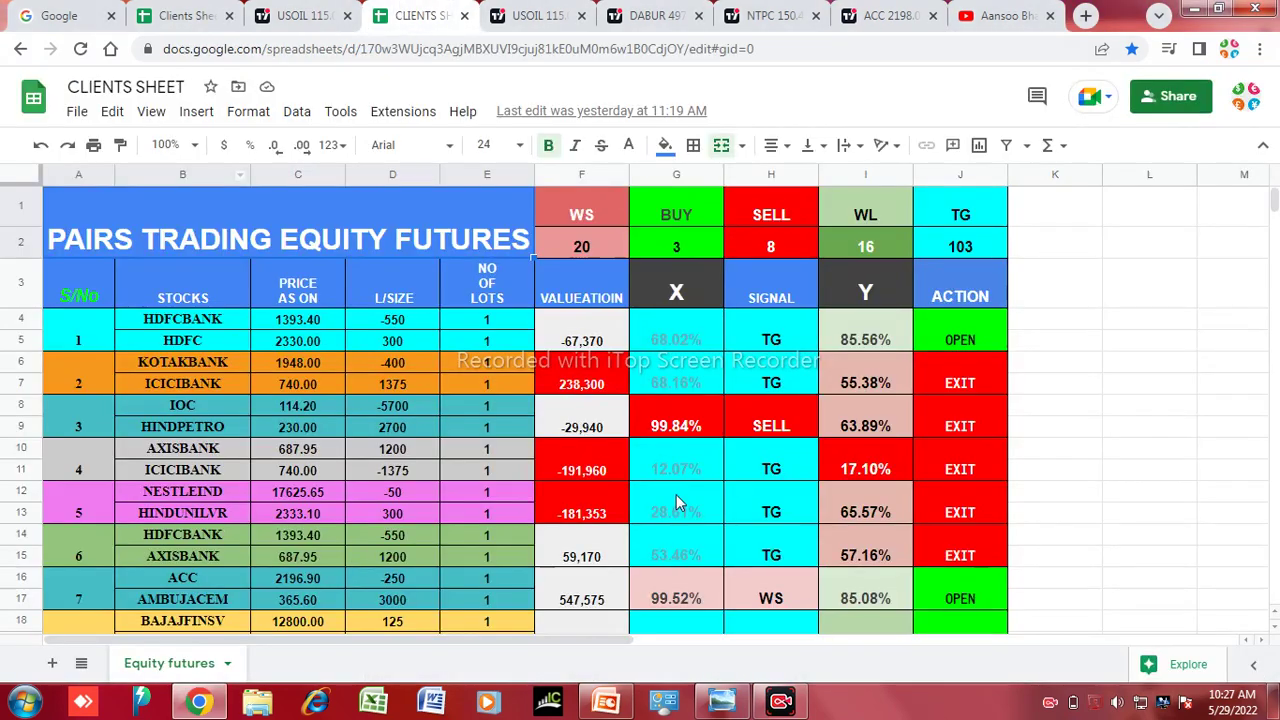
pyautogui.click(545, 12)
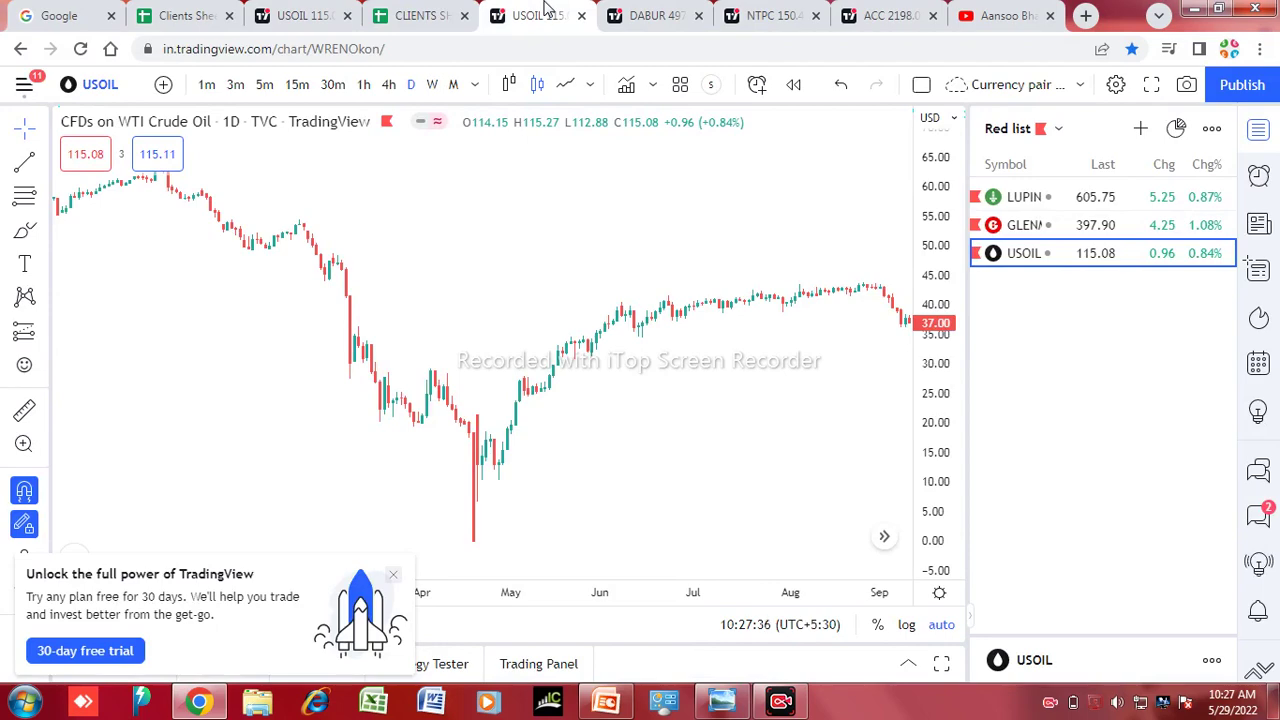
# Revisit the equity futures sheet, both USOIL crash charts and the currency pairs sheet
pyautogui.click(414, 15)
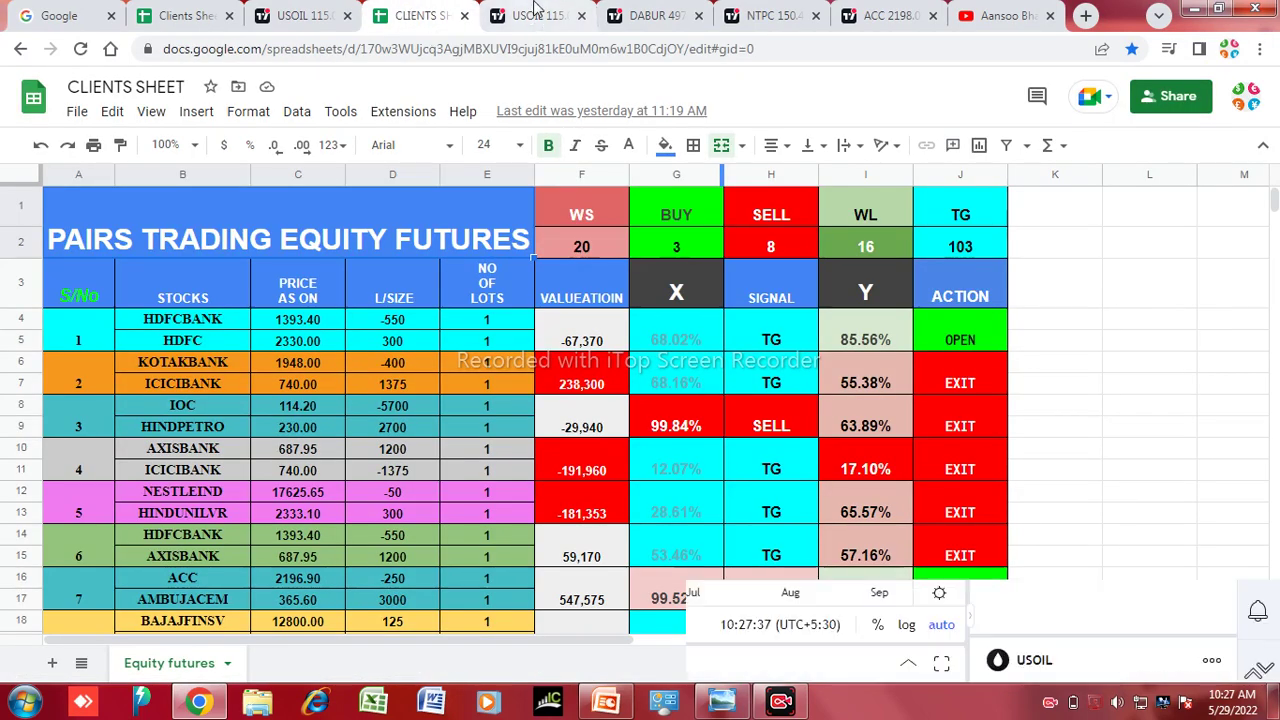
pyautogui.click(535, 12)
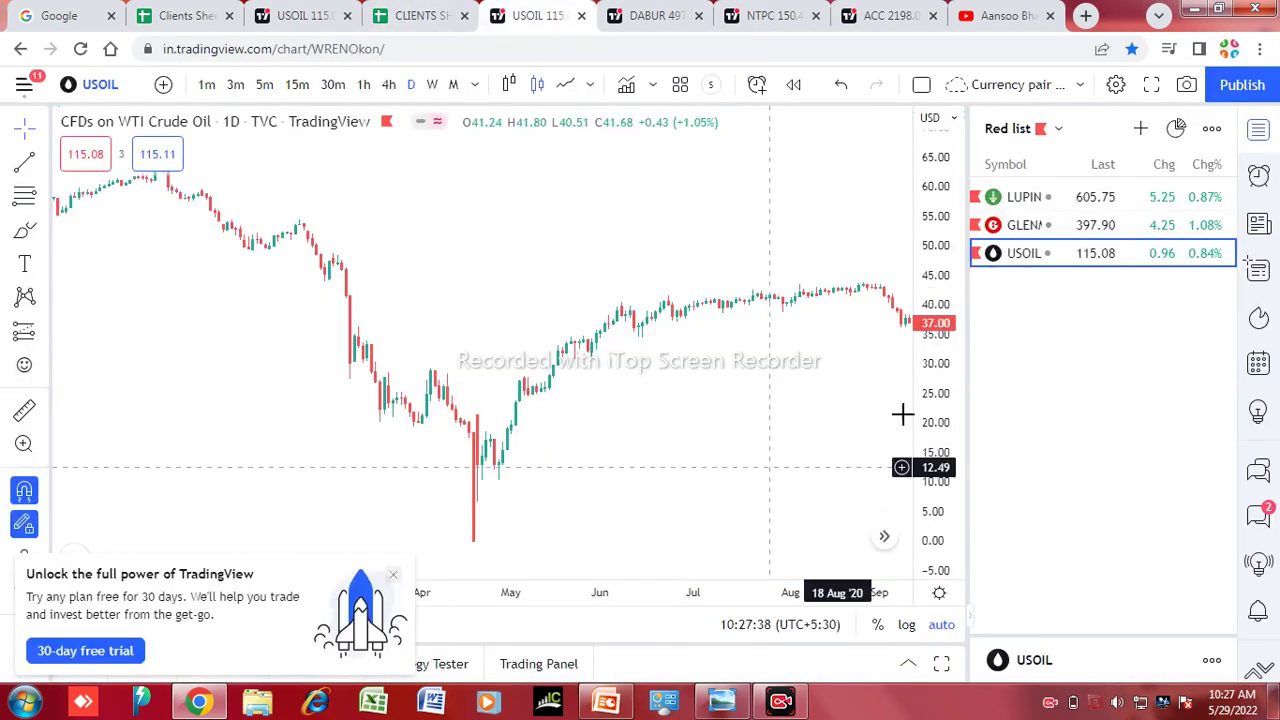
pyautogui.click(285, 15)
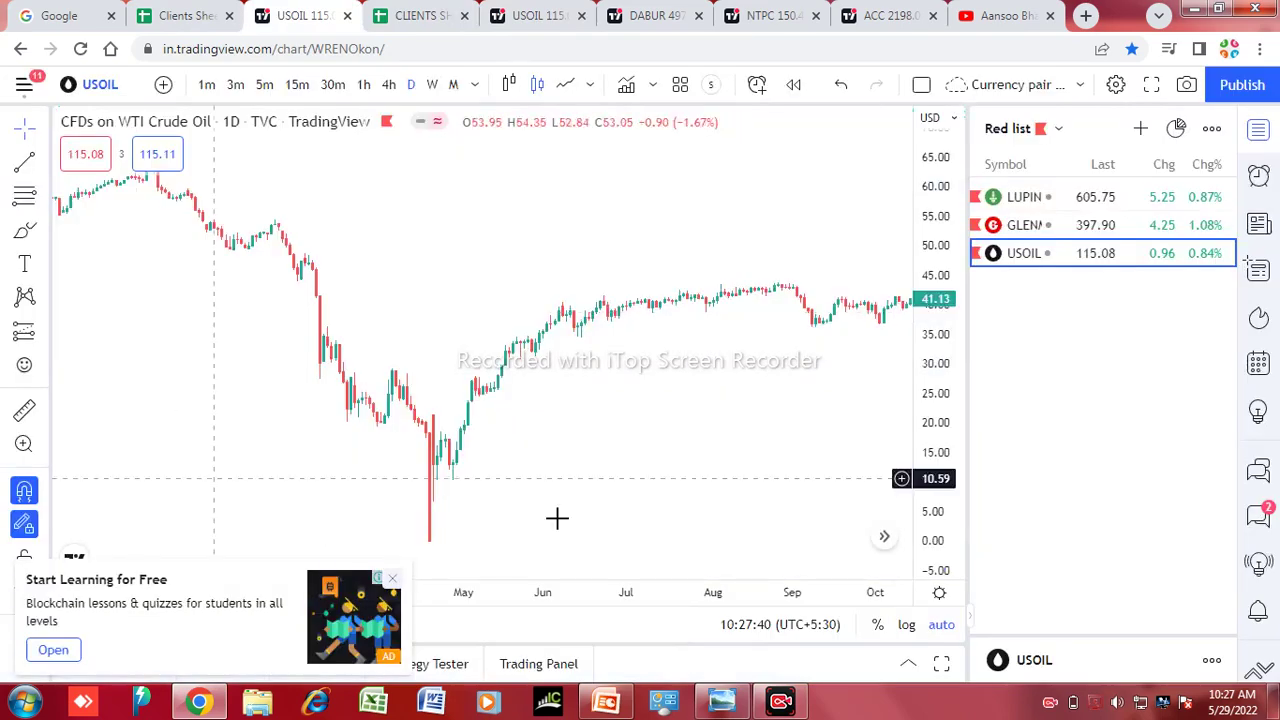
pyautogui.click(185, 15)
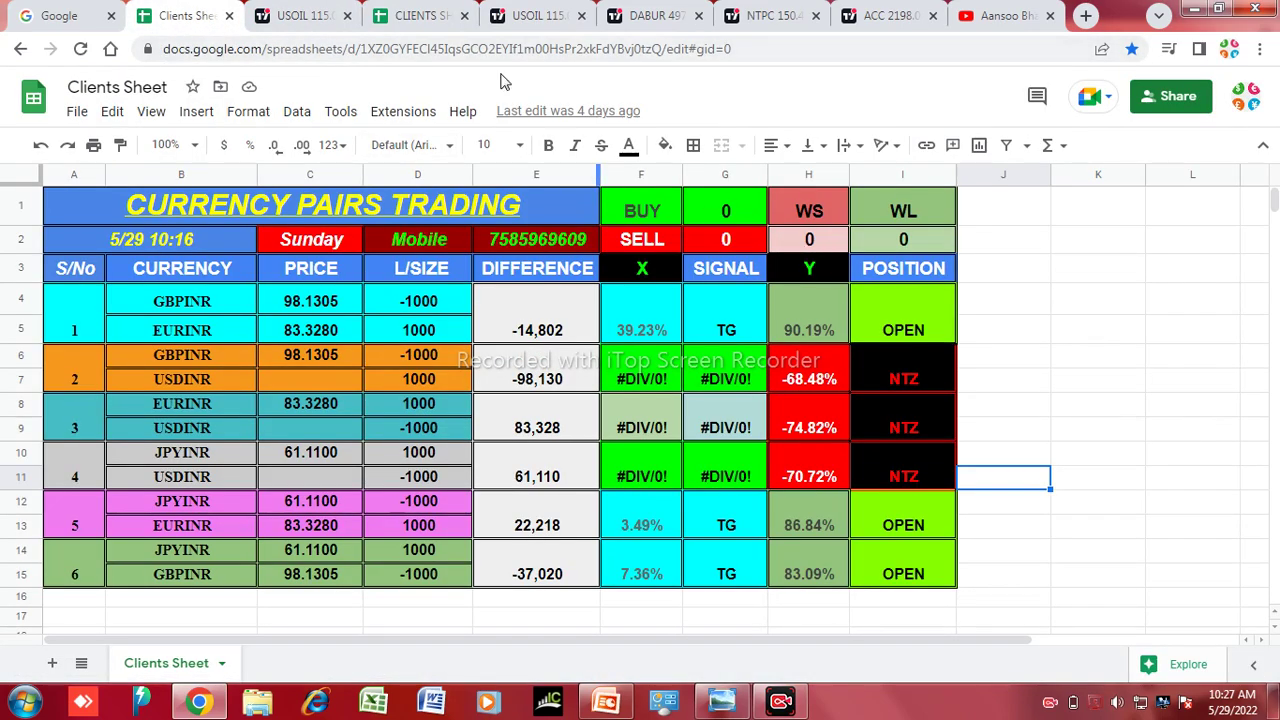
pyautogui.click(292, 16)
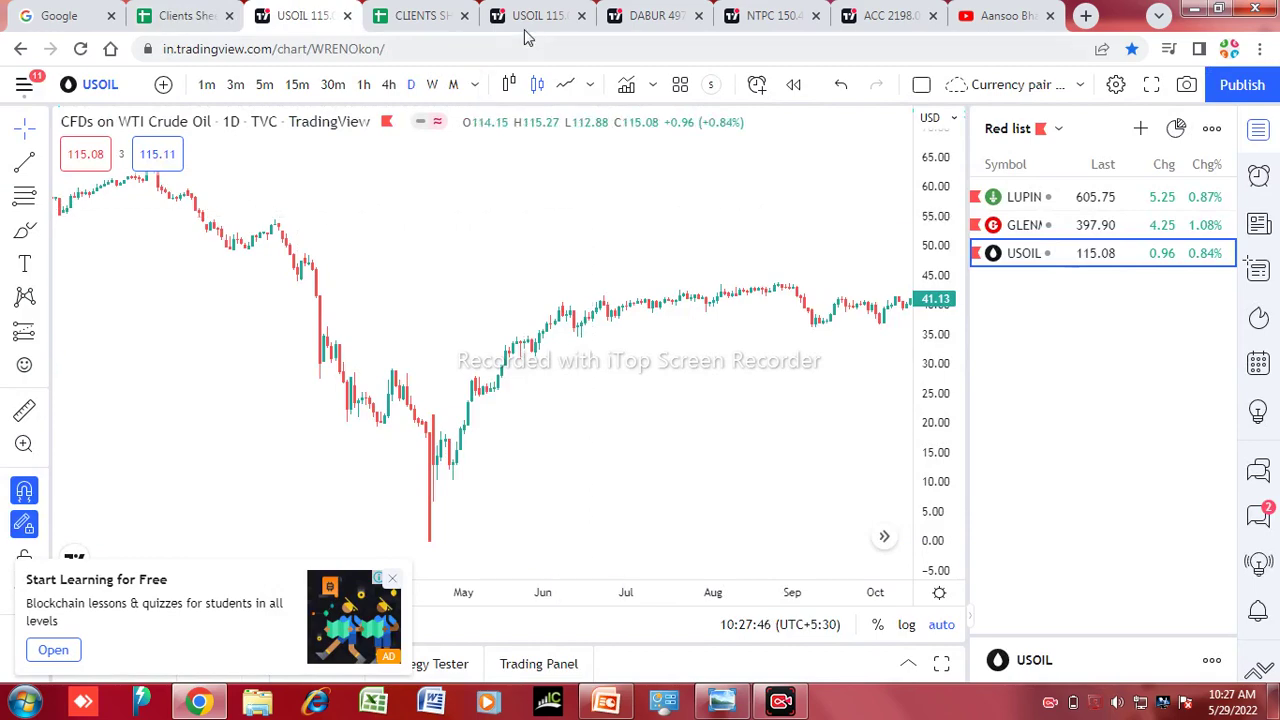
# View the ACC and ULTRACEMCO comparison chart, followed by the NTPC and IOC comparison chart
pyautogui.click(878, 17)
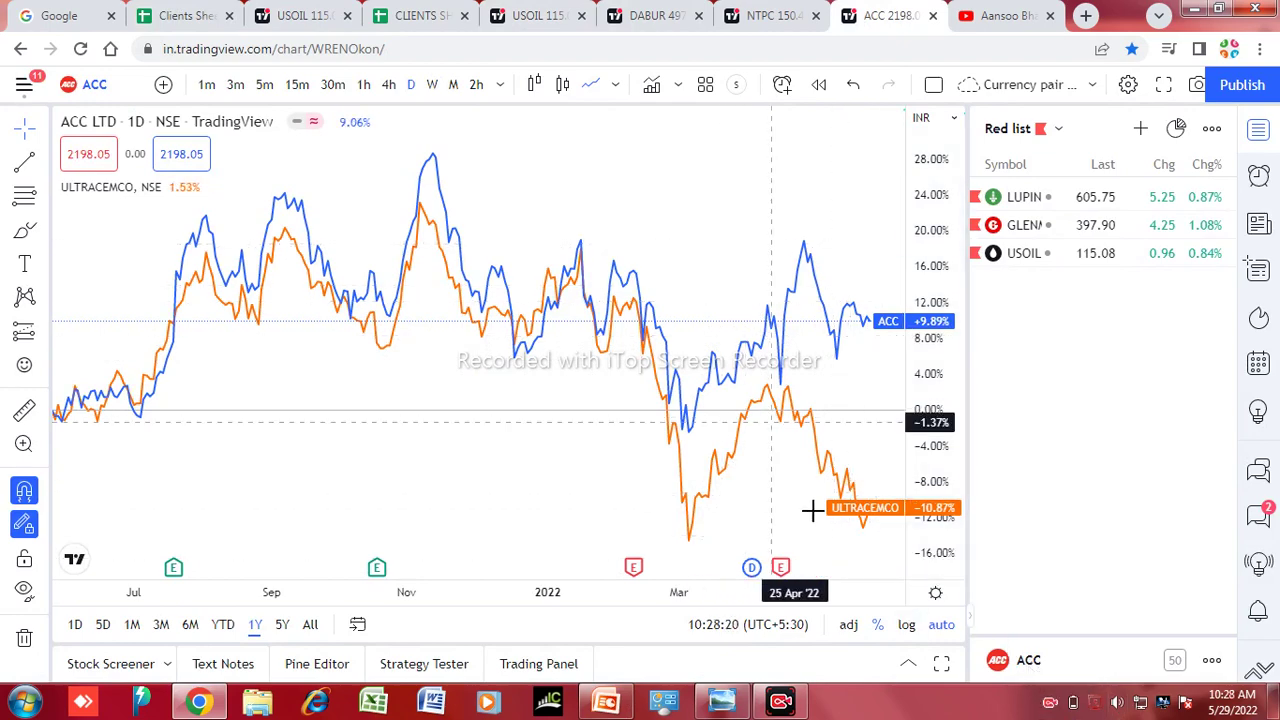
pyautogui.click(765, 20)
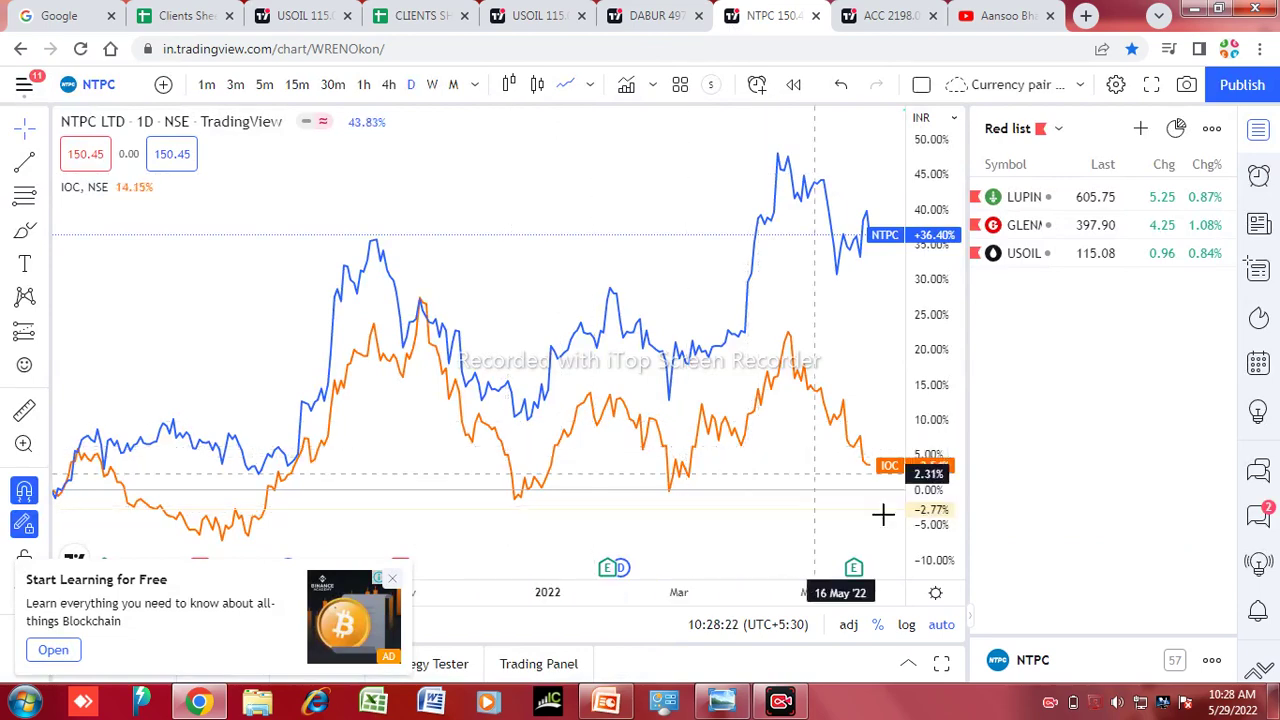
# Examine the signals and actions on the equity futures sheet down to the NTPC and IOC pair
pyautogui.click(410, 20)
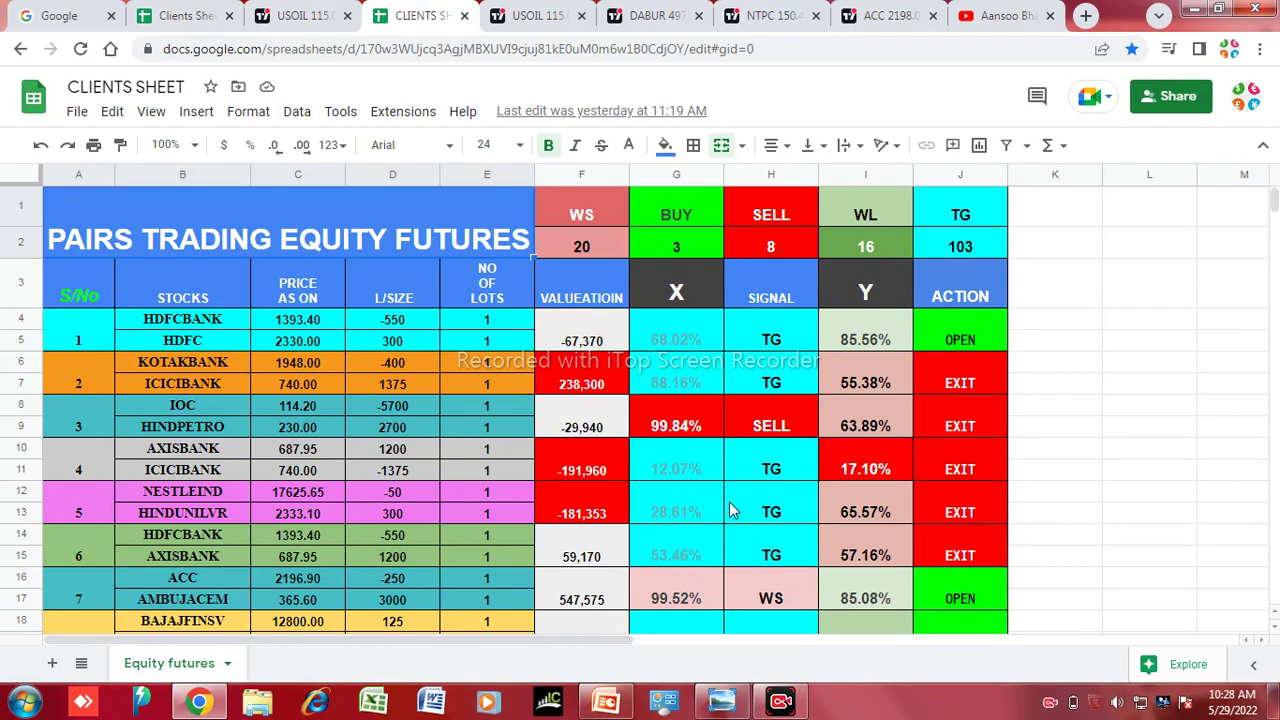
pyautogui.scroll(-1, 729, 510)
pyautogui.scroll(-2, 729, 510)
pyautogui.scroll(-2, 729, 510)
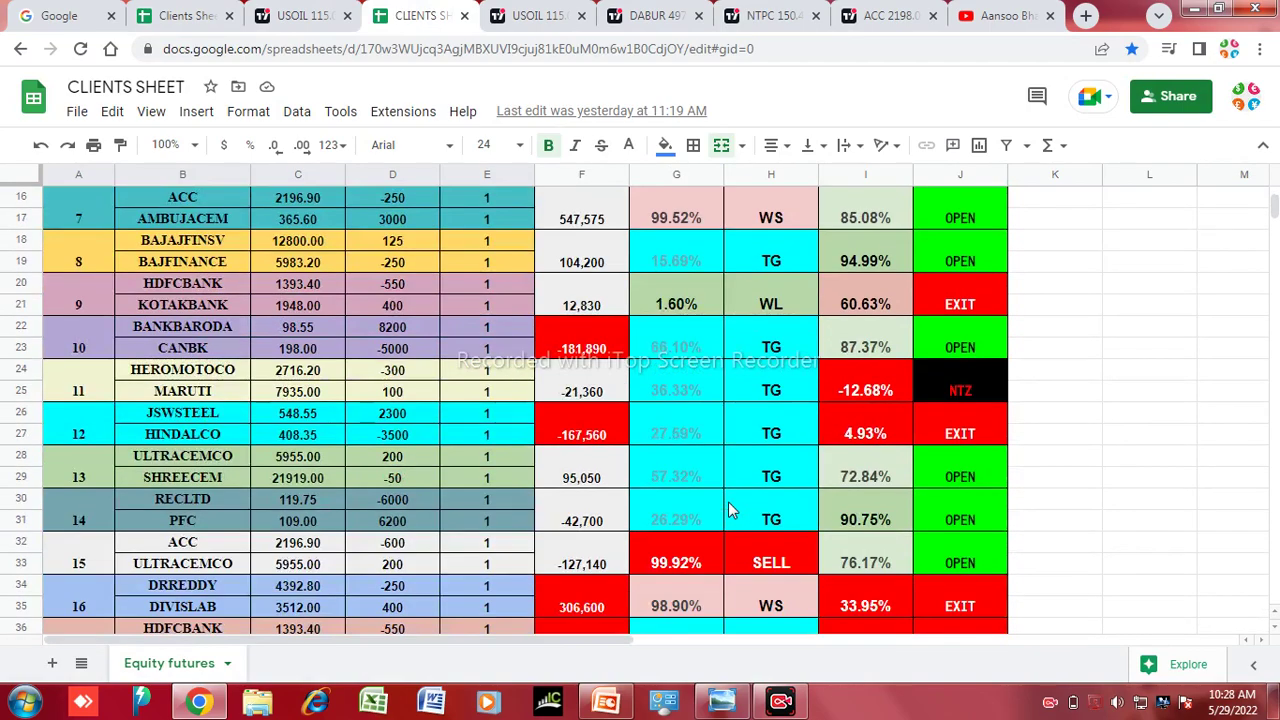
pyautogui.scroll(-8, 729, 510)
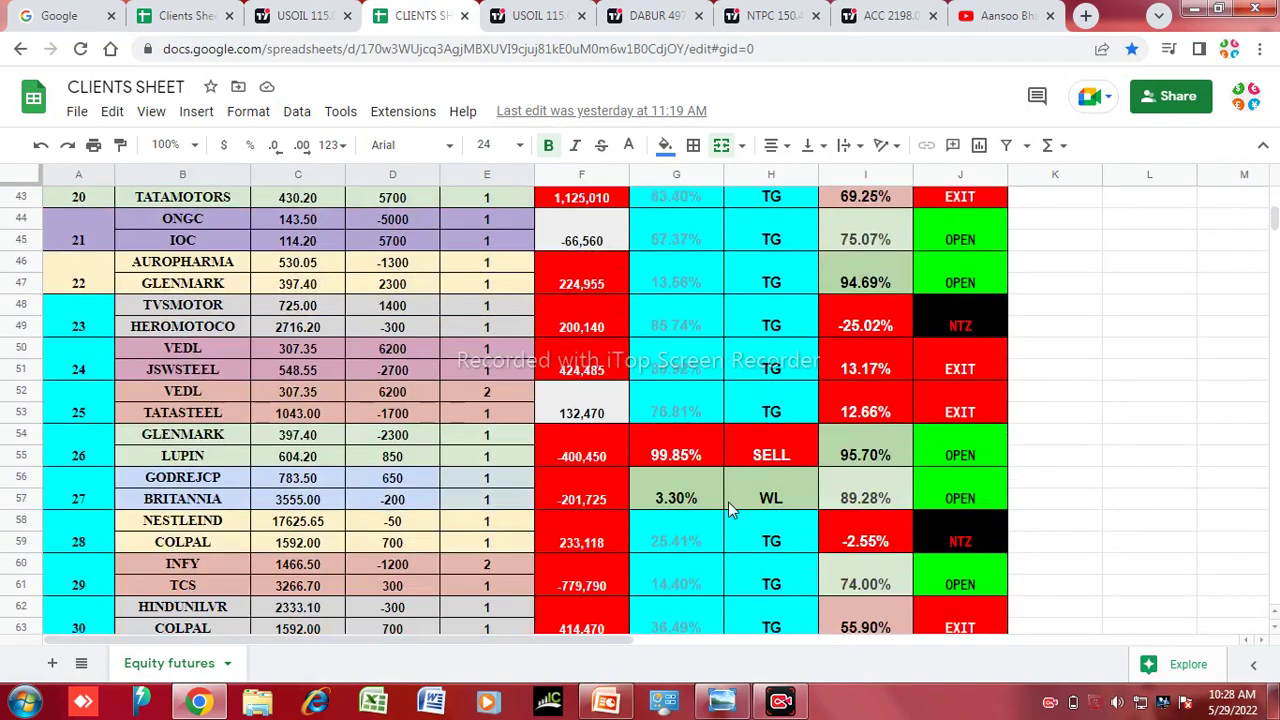
pyautogui.scroll(-2, 728, 501)
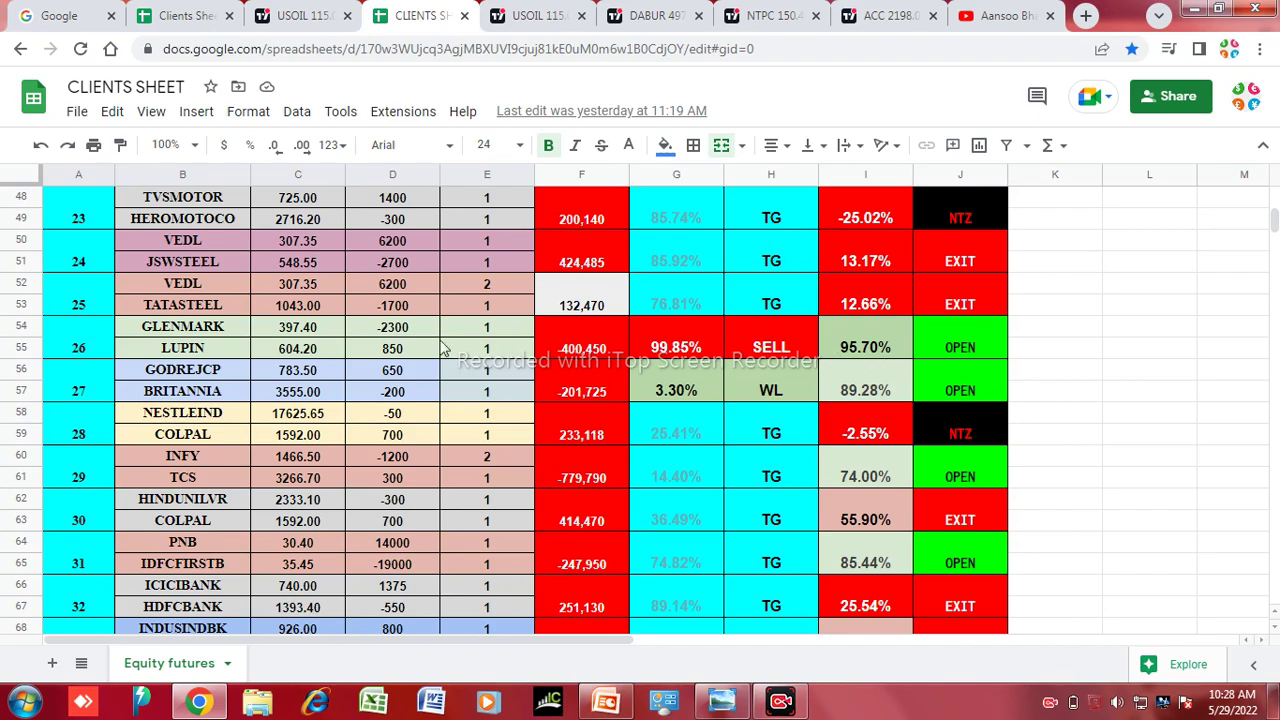
pyautogui.scroll(-5, 661, 471)
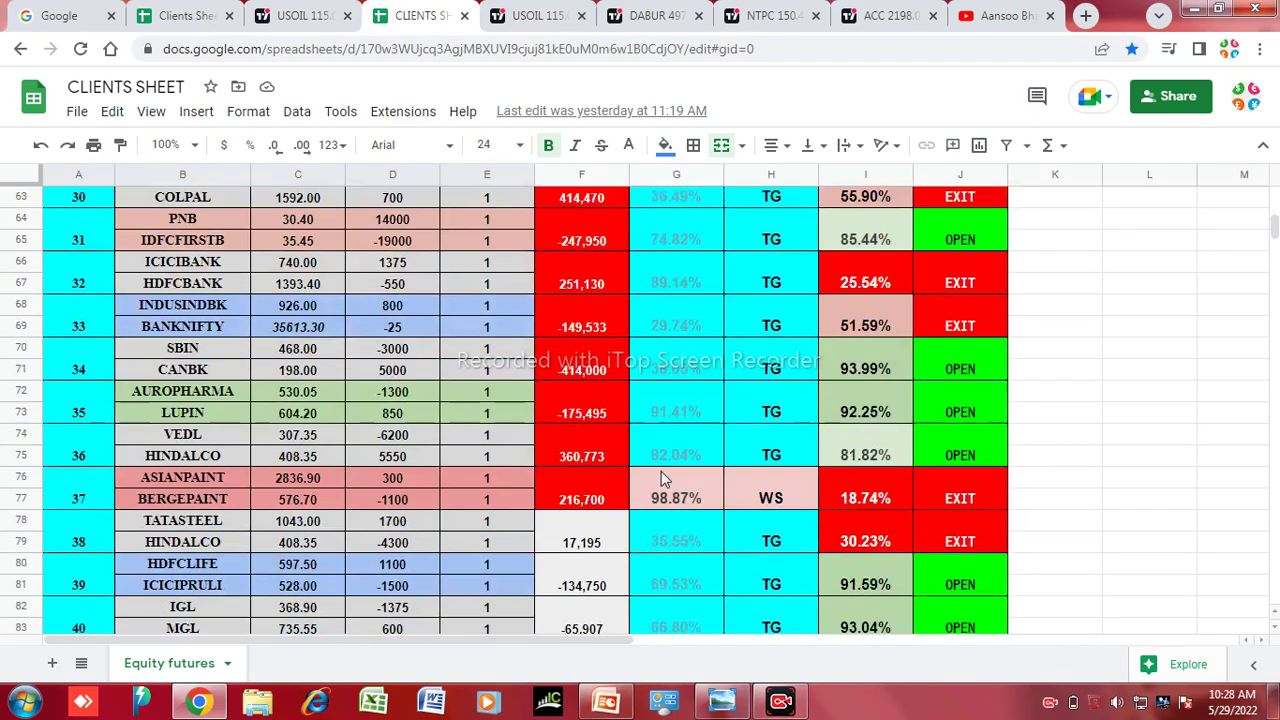
pyautogui.scroll(-3, 660, 472)
pyautogui.scroll(-6, 659, 469)
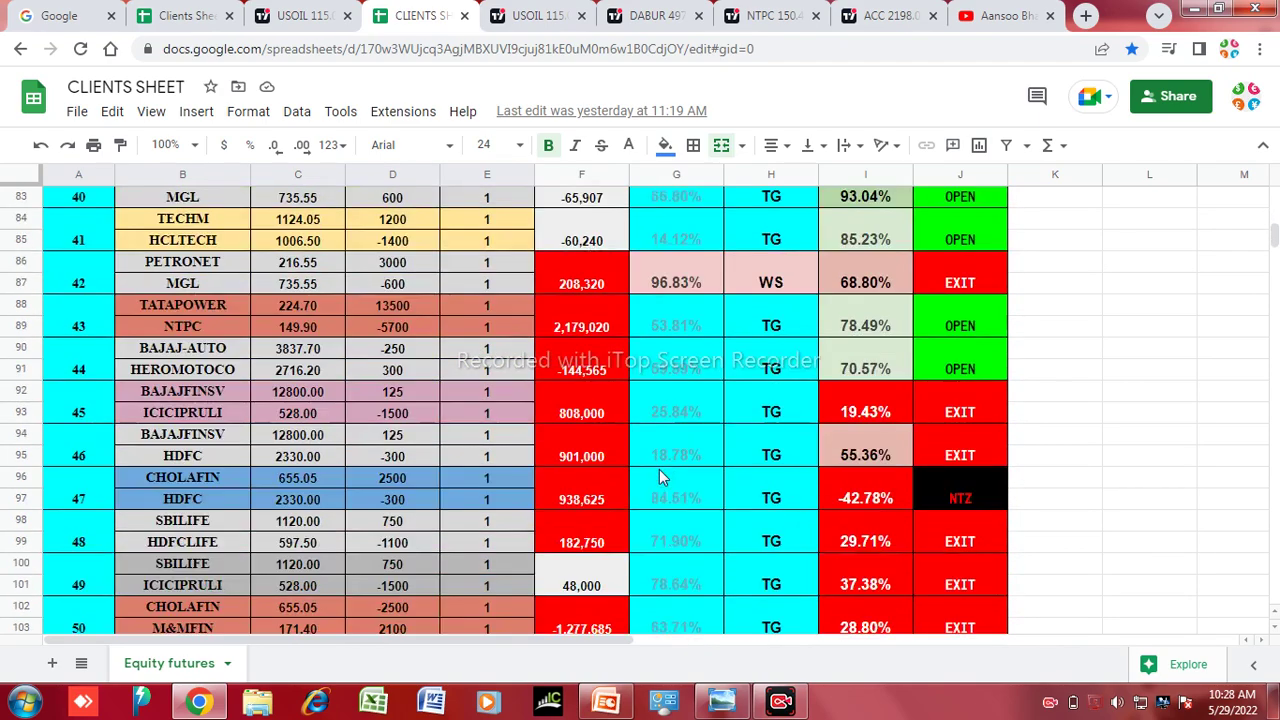
pyautogui.scroll(-3, 659, 468)
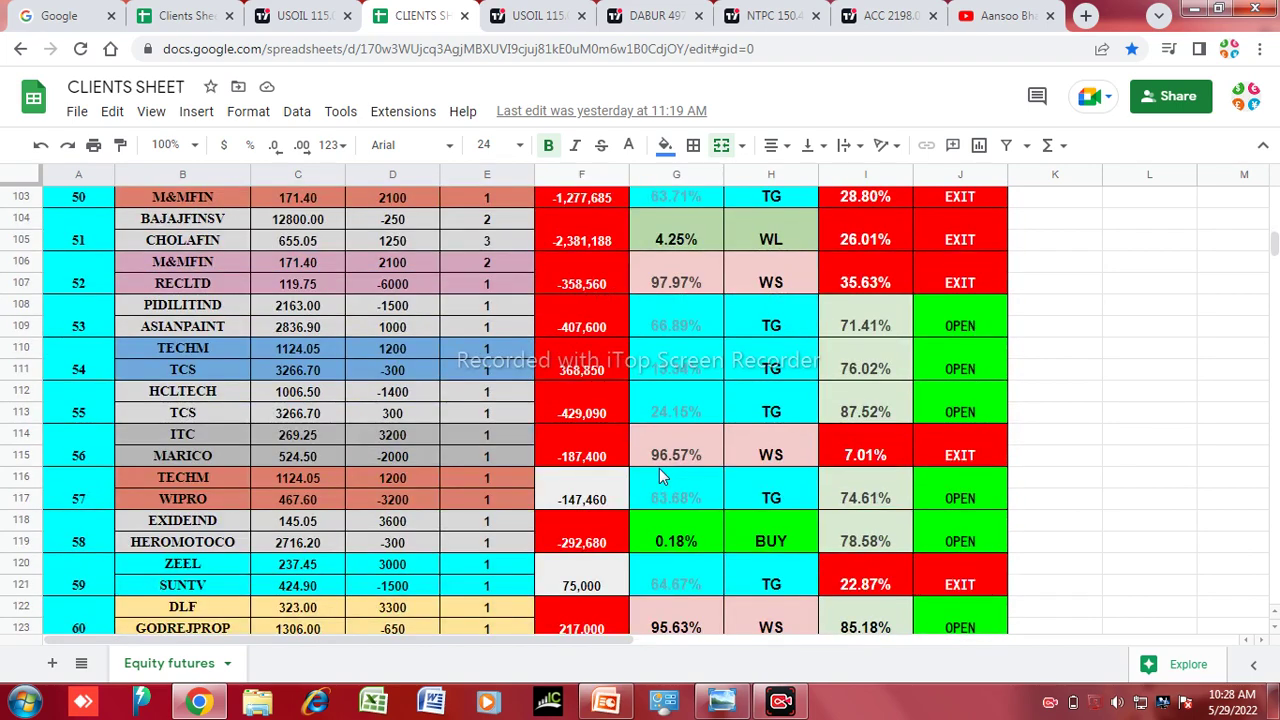
pyautogui.scroll(-2, 659, 468)
pyautogui.scroll(-3, 659, 468)
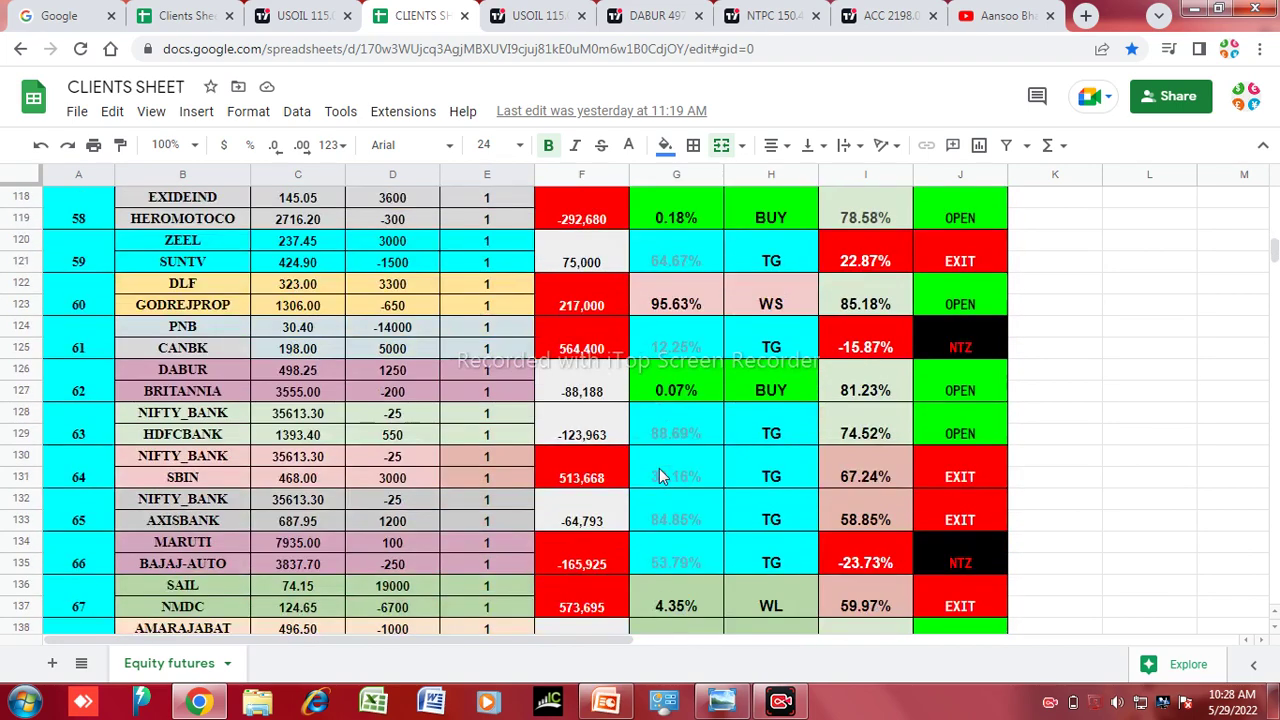
pyautogui.scroll(-2, 659, 468)
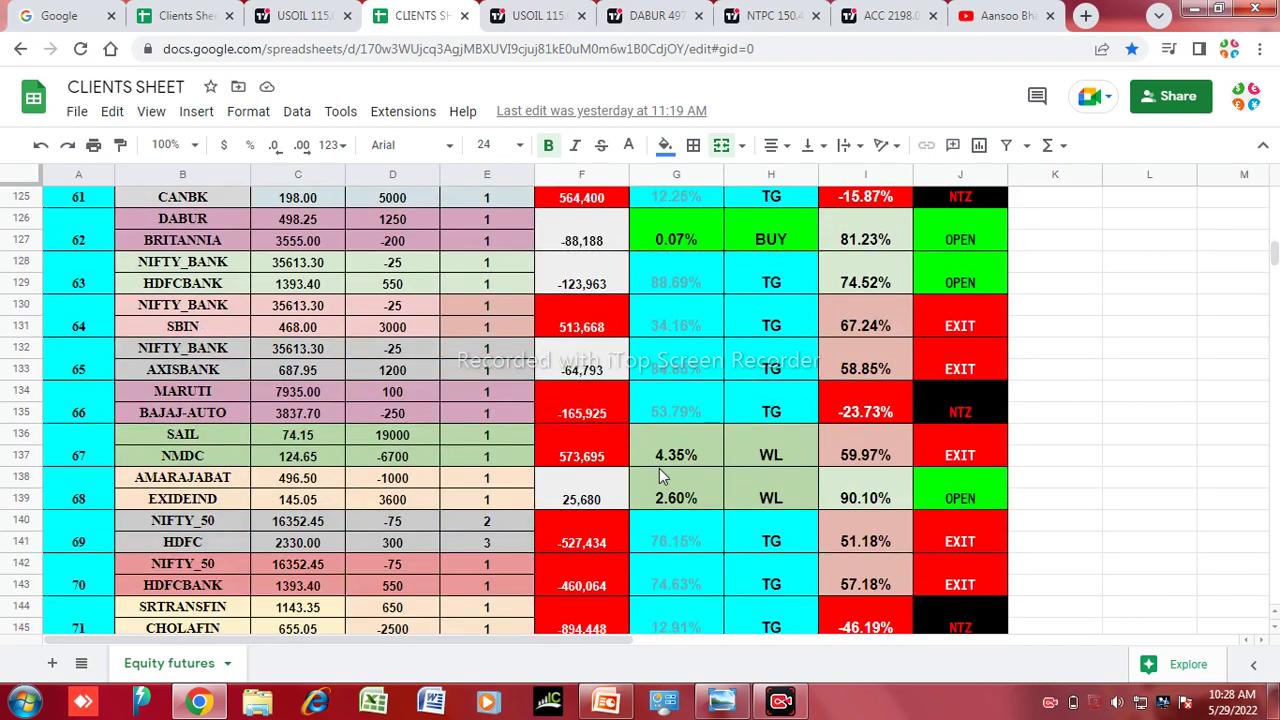
pyautogui.scroll(-8, 659, 470)
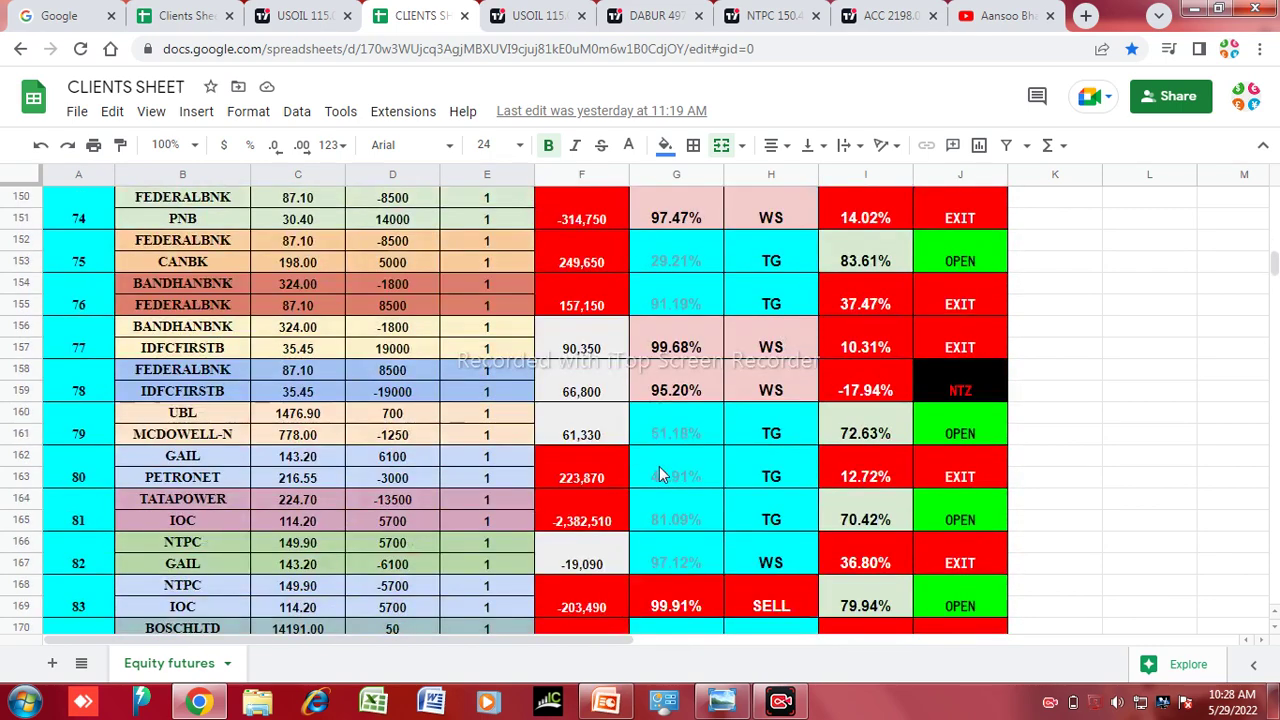
pyautogui.scroll(-1, 659, 466)
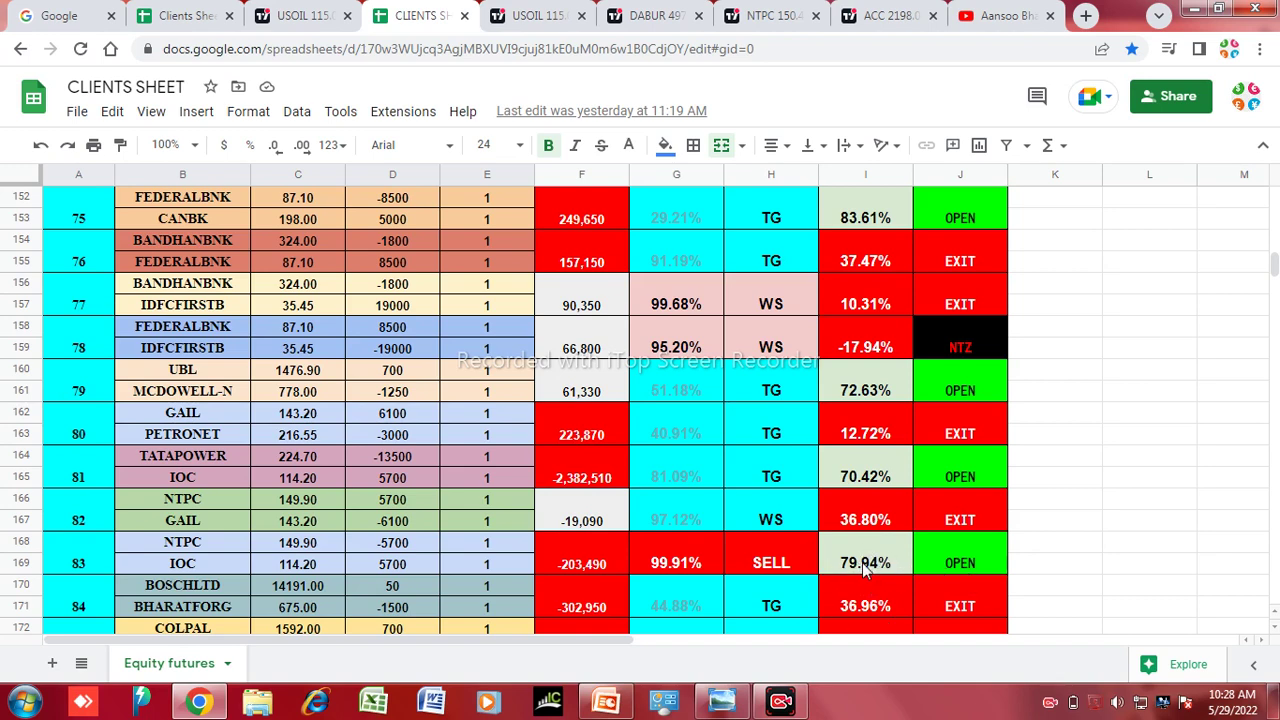
# On the NTPC and IOC comparison chart, dismiss the advertisement and show the one-year range
pyautogui.click(765, 15)
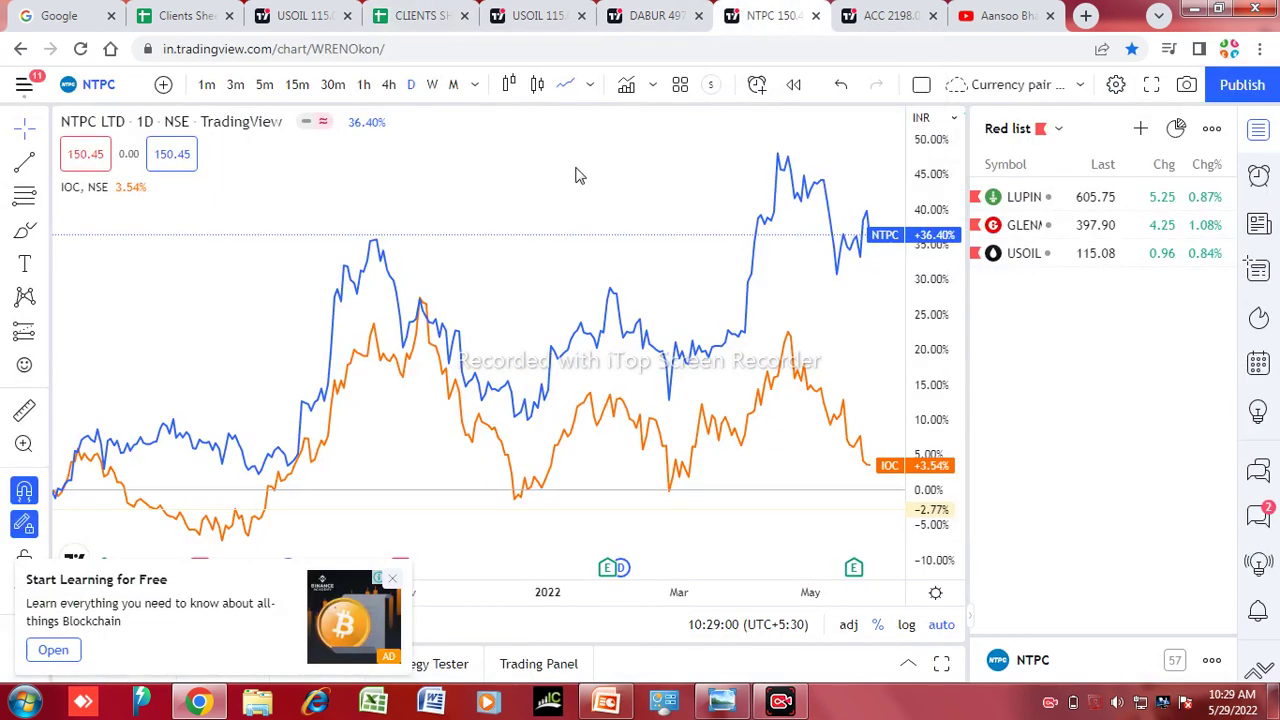
pyautogui.click(392, 579)
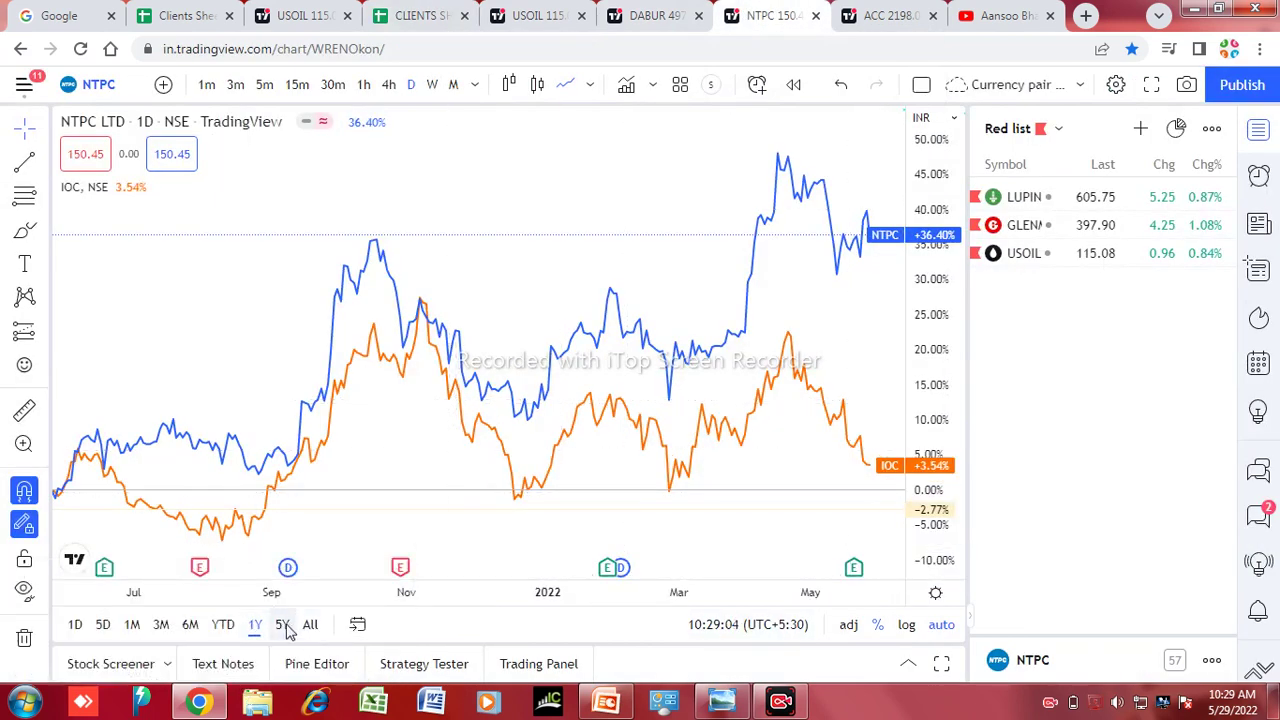
pyautogui.click(256, 630)
pyautogui.click(256, 628)
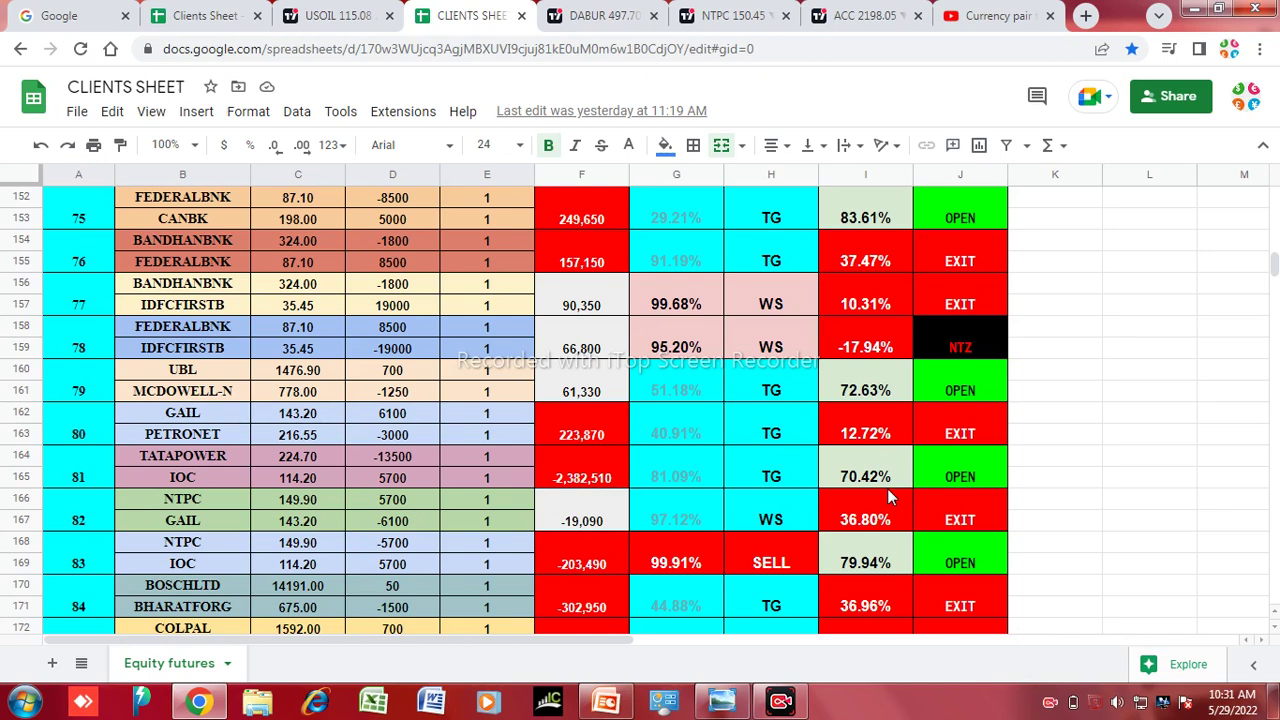
# Switch to the currency pair trading presentation in PowerPoint and show its first slide, OVER TRADING
pyautogui.click(594, 706)
pyautogui.click(22, 80)
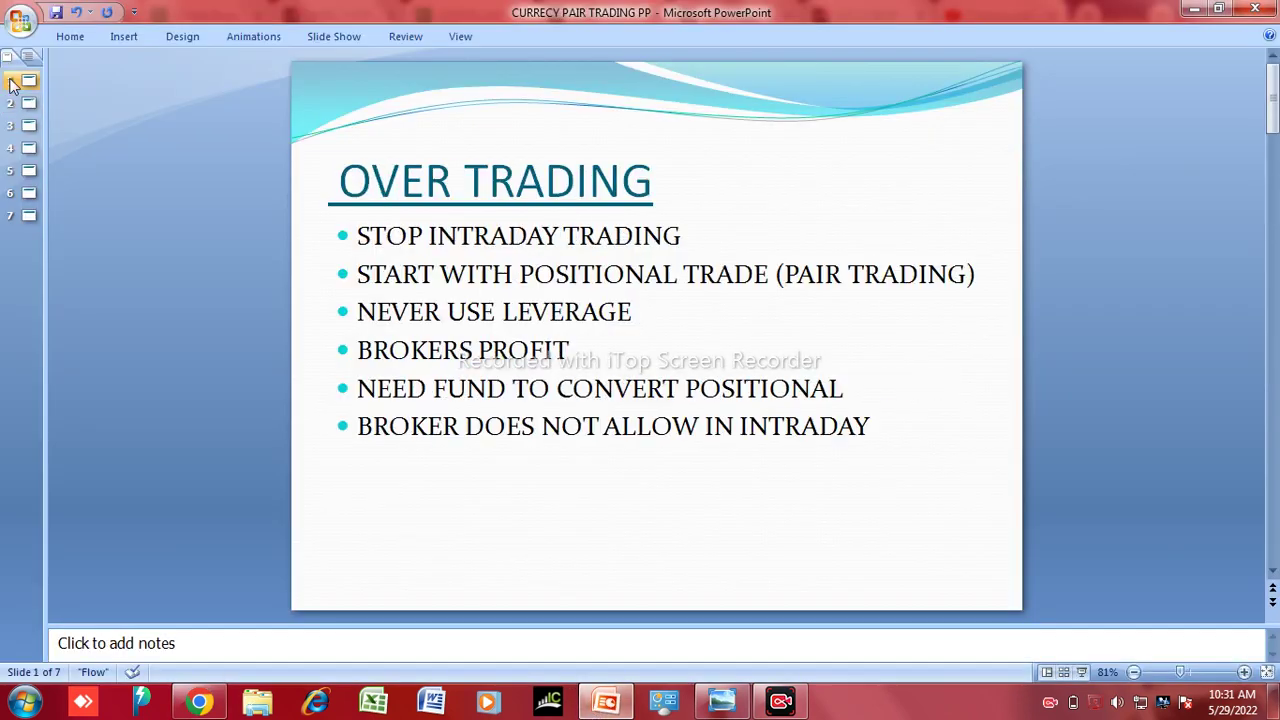